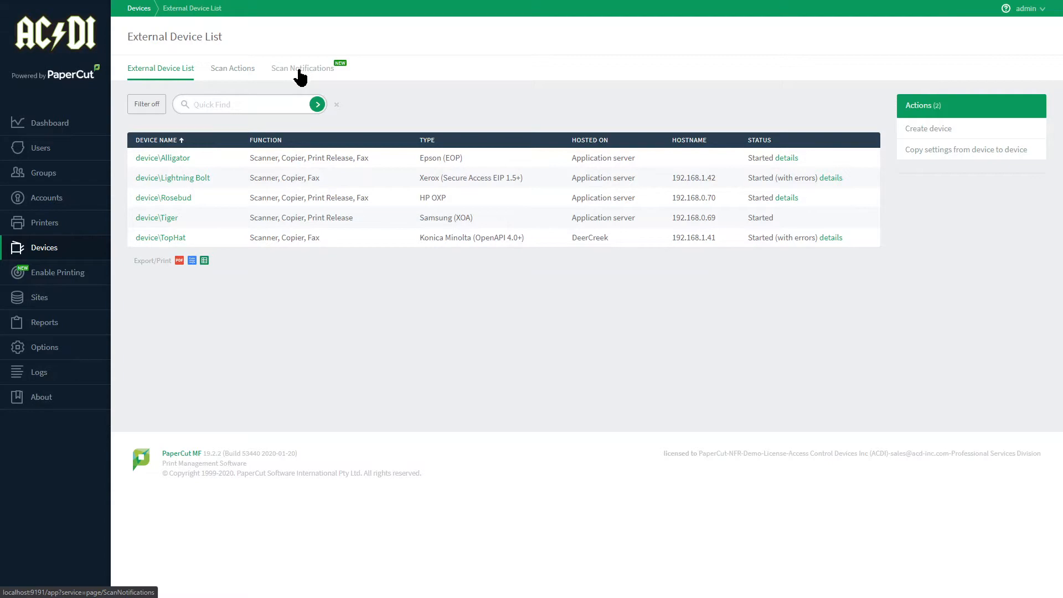
Start a new scan action and view the settings for the Folder and Cloud Storage destination types.
{"action": "left_click", "coordinate": [234, 68]}
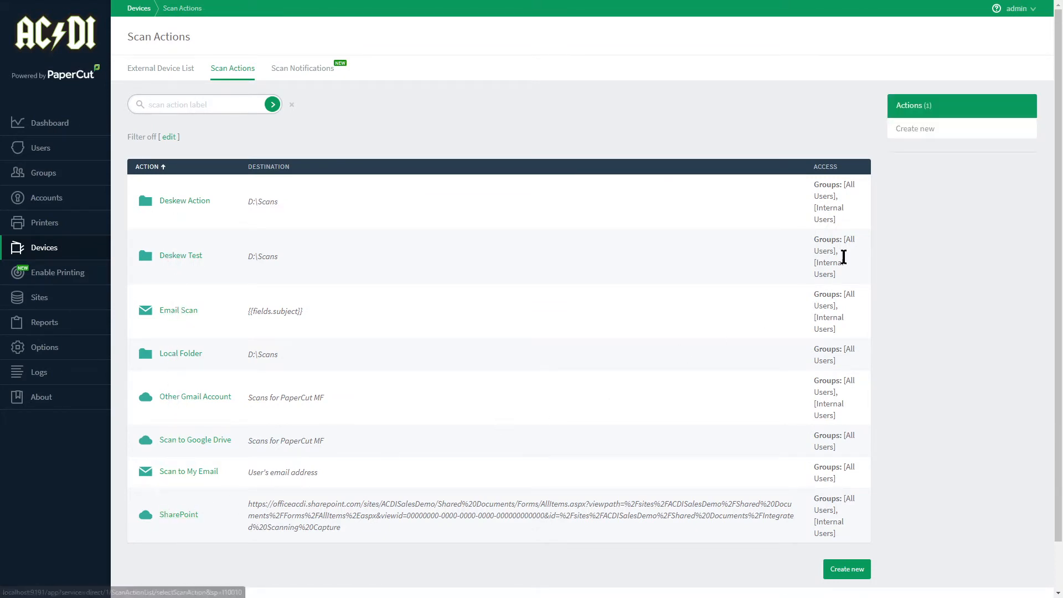
{"action": "left_click", "coordinate": [922, 130]}
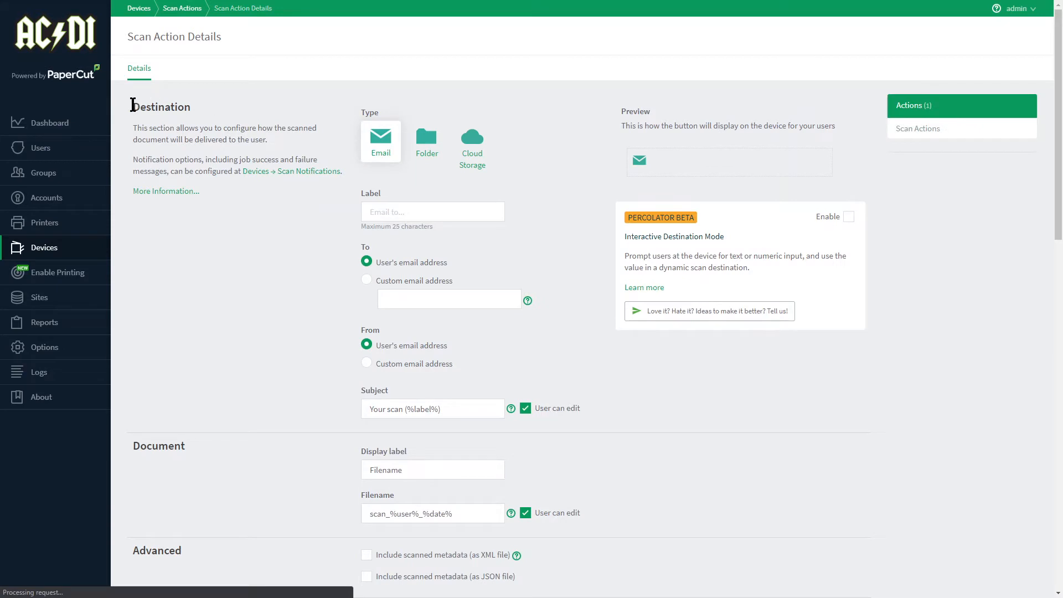
{"action": "left_click_drag", "start_coordinate": [132, 107], "coordinate": [194, 114]}
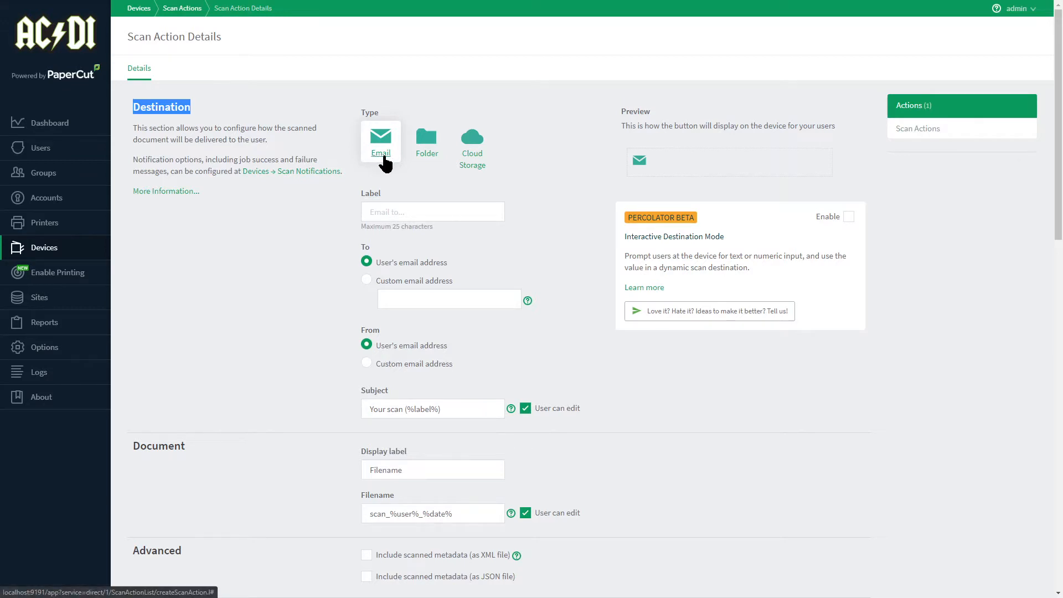
{"action": "left_click", "coordinate": [427, 156]}
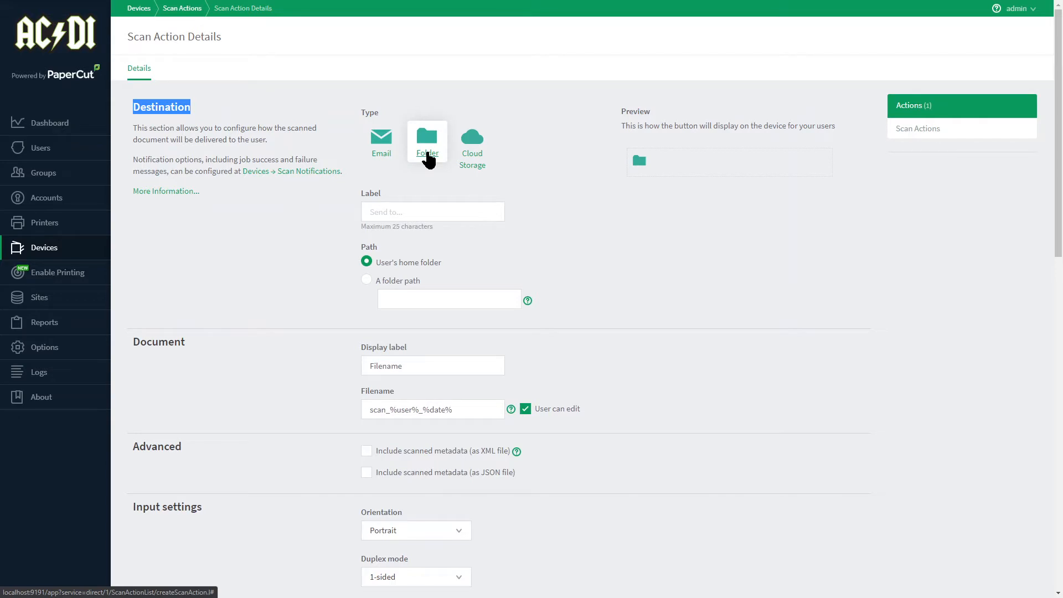
{"action": "left_click", "coordinate": [472, 161]}
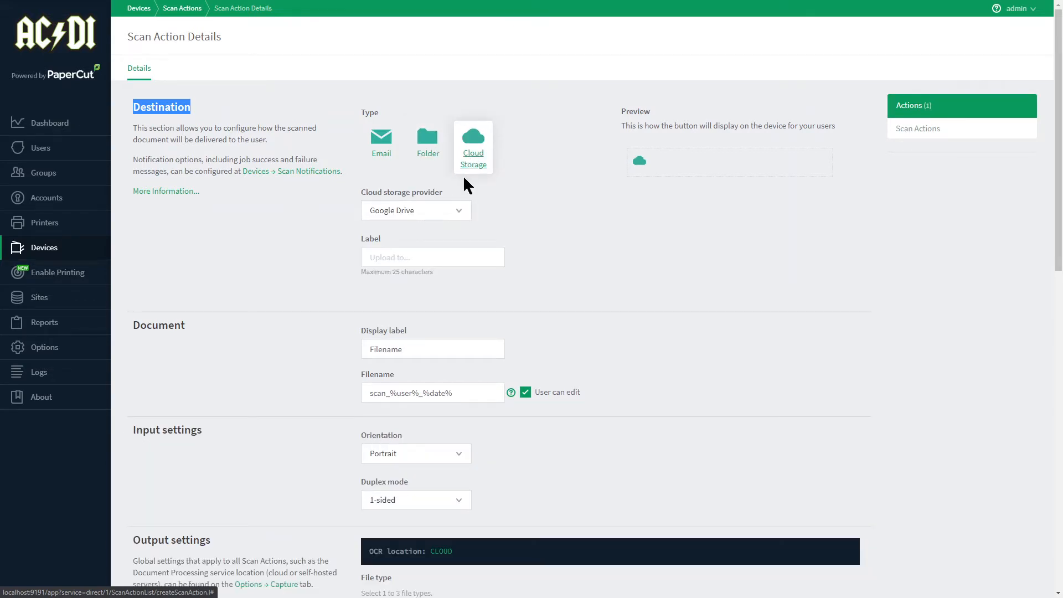
Try pCloud as the cloud storage provider, and leave for the device list without saving the scan action.
{"action": "left_click", "coordinate": [458, 211]}
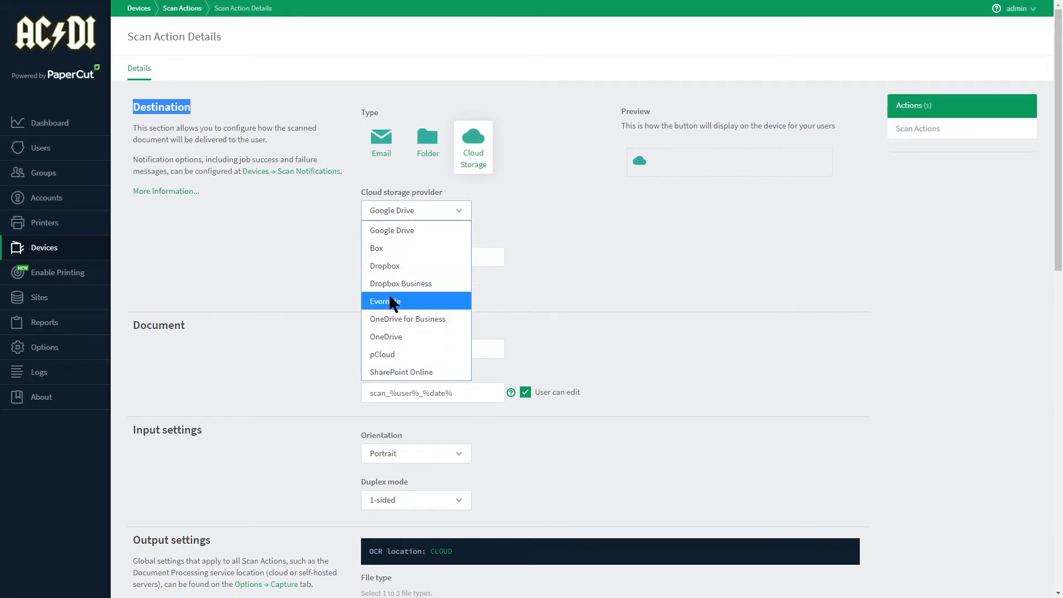
{"action": "left_click", "coordinate": [394, 359]}
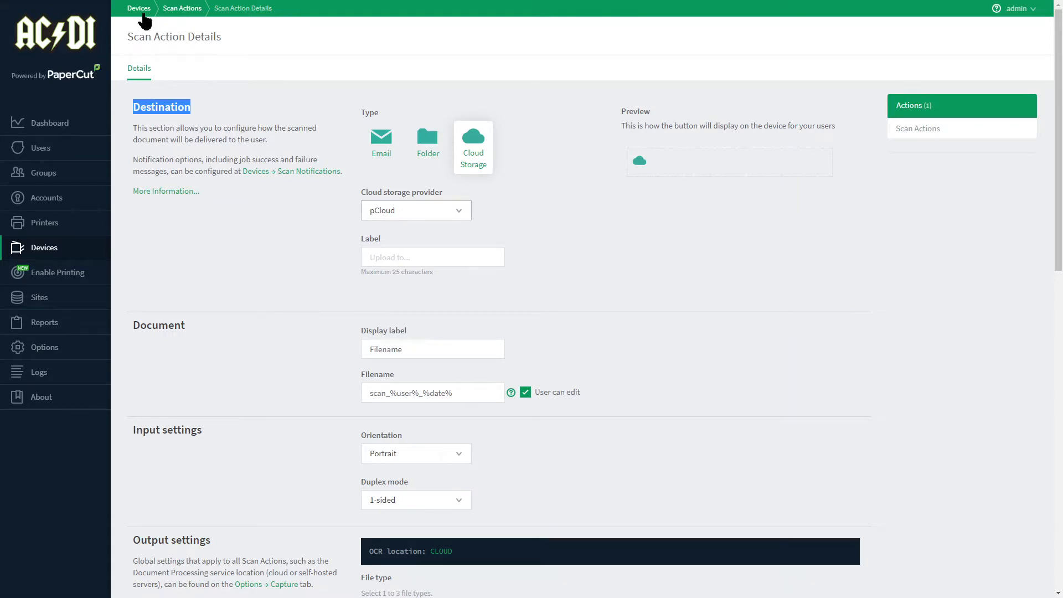
{"action": "left_click", "coordinate": [138, 14]}
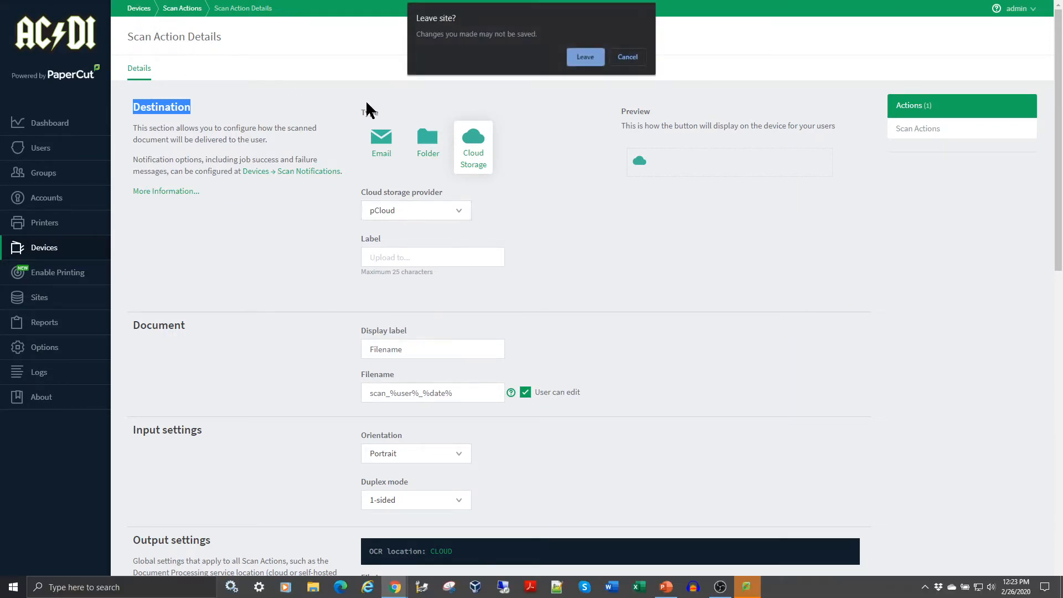
{"action": "left_click", "coordinate": [578, 68]}
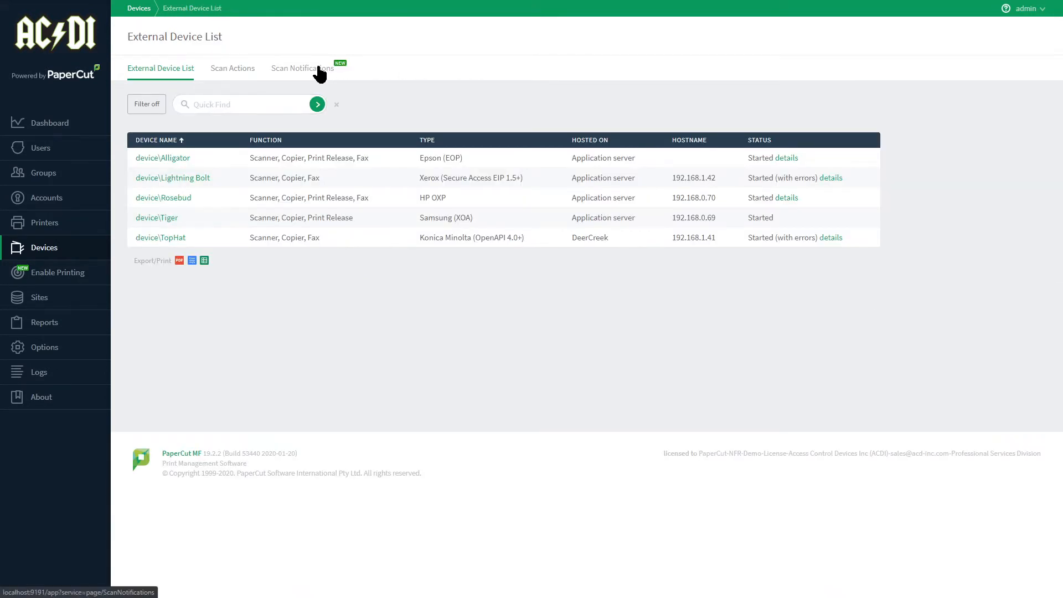
Review the scan notification messages and where the delivery-complete message is displayed.
{"action": "left_click", "coordinate": [319, 69]}
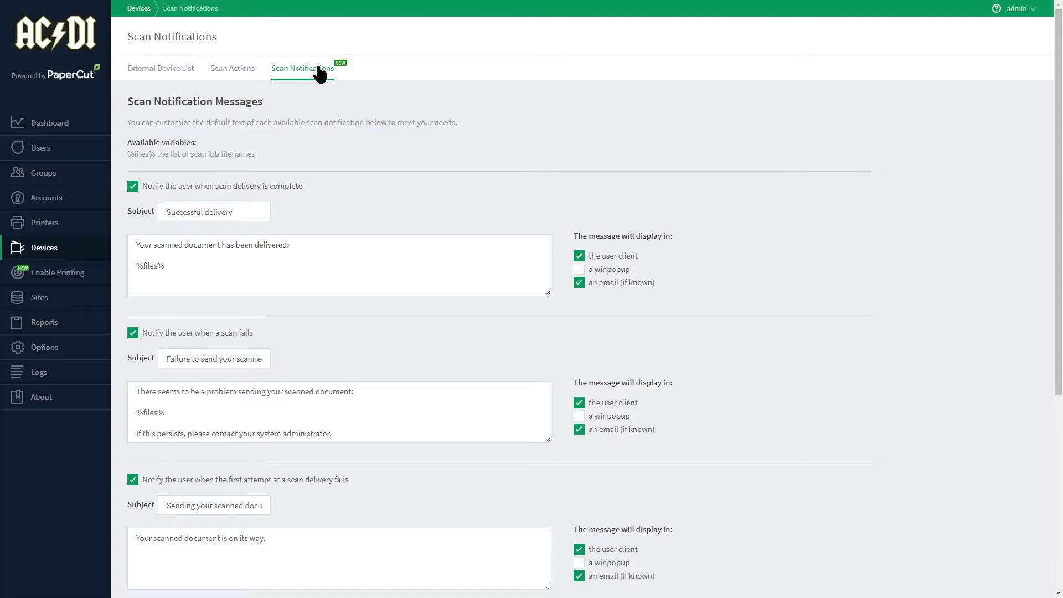
{"action": "left_click_drag", "start_coordinate": [127, 102], "coordinate": [262, 104]}
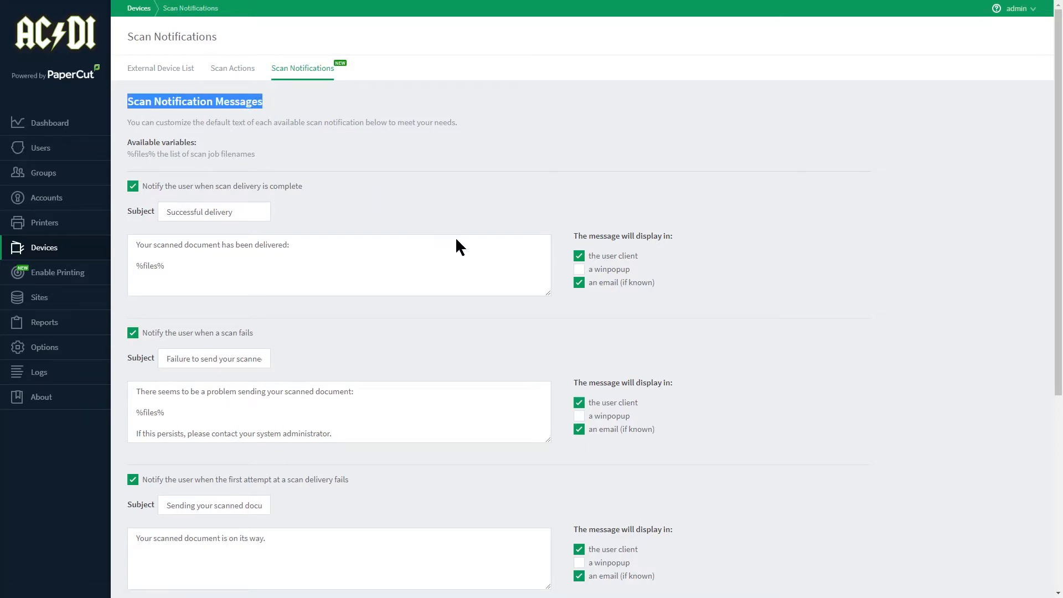
{"action": "left_click_drag", "start_coordinate": [599, 282], "coordinate": [637, 256]}
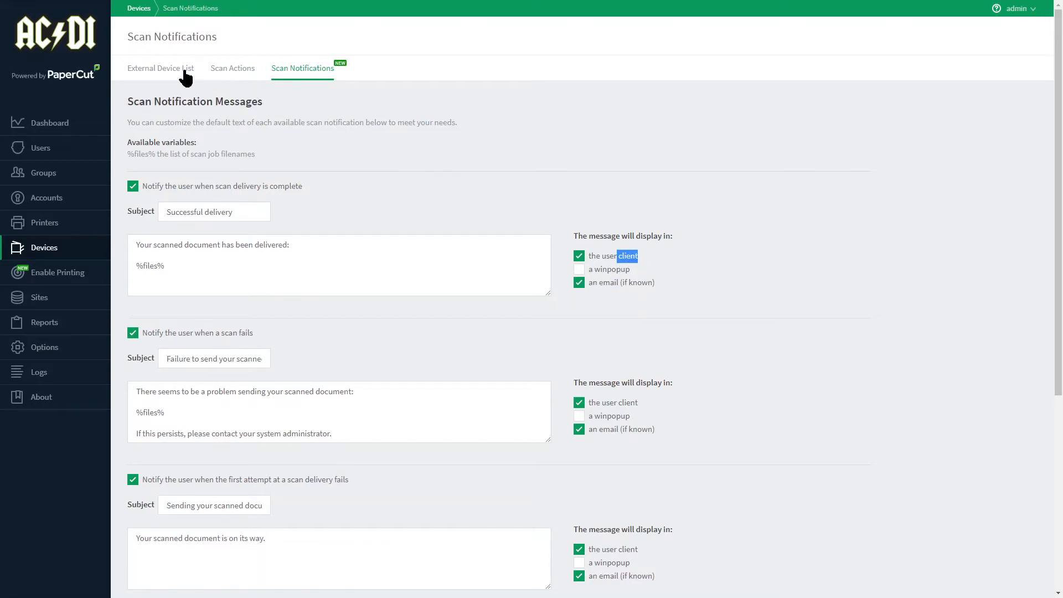
Return to the external device list and open the details of the Rosebud device.
{"action": "left_click", "coordinate": [163, 68]}
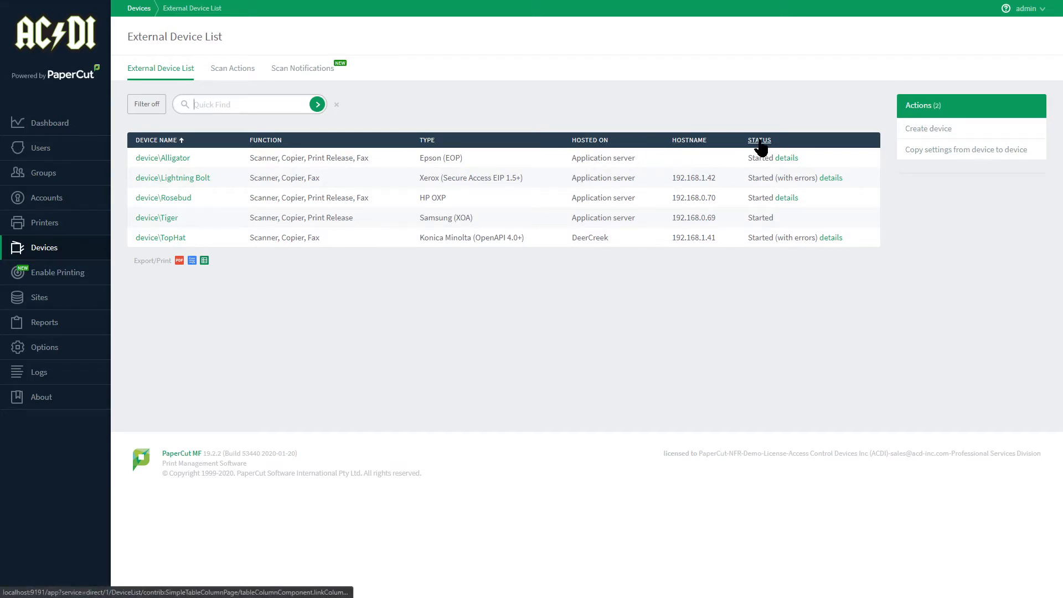
{"action": "mouse_move", "coordinate": [791, 202]}
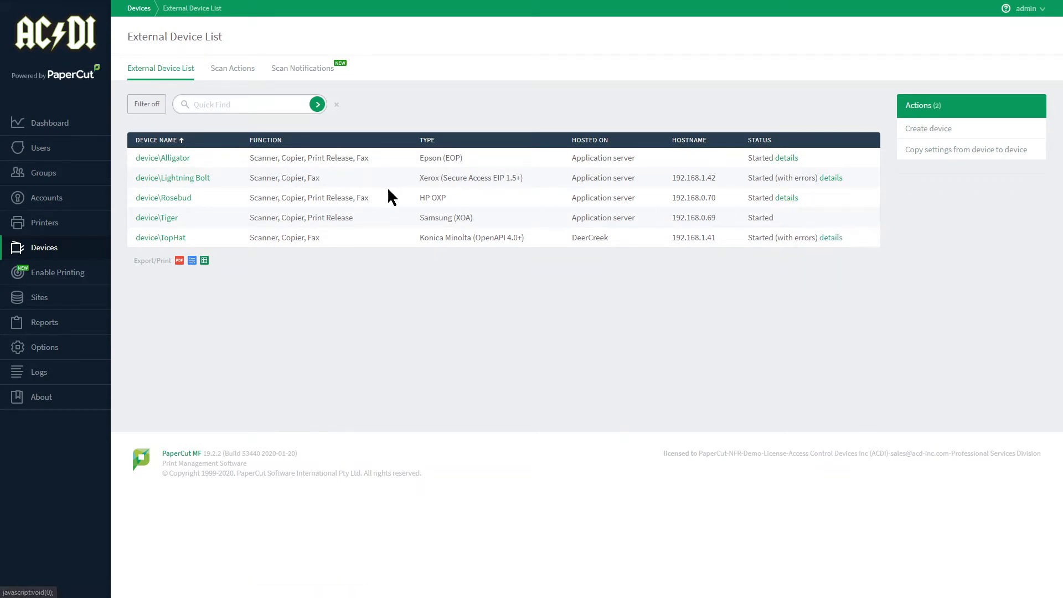
{"action": "left_click", "coordinate": [174, 202]}
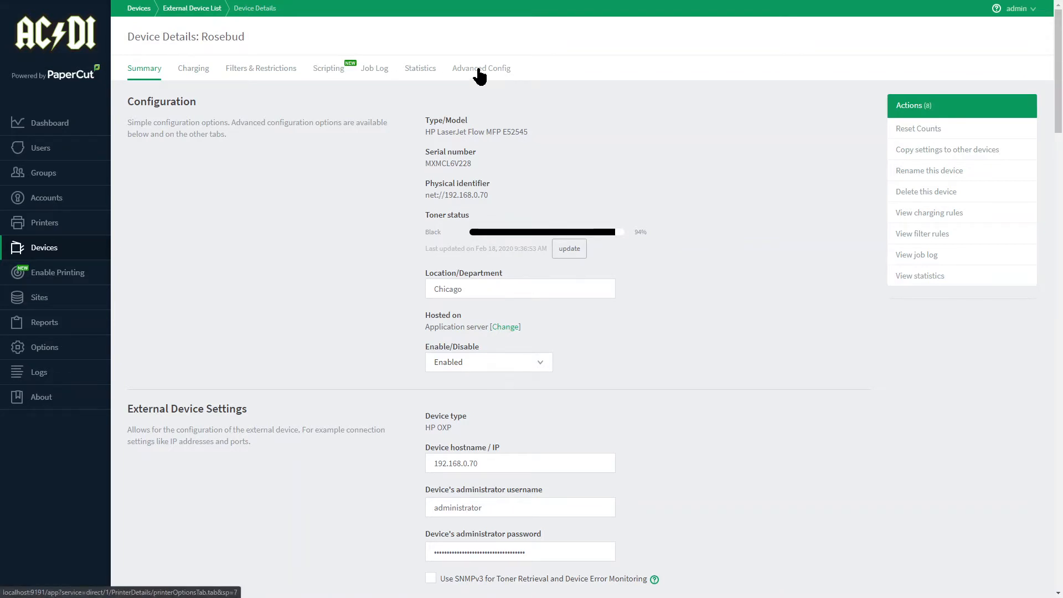
Review Rosebud's standard charging columns and available copy charging types, and view its group restrictions.
{"action": "left_click", "coordinate": [198, 76]}
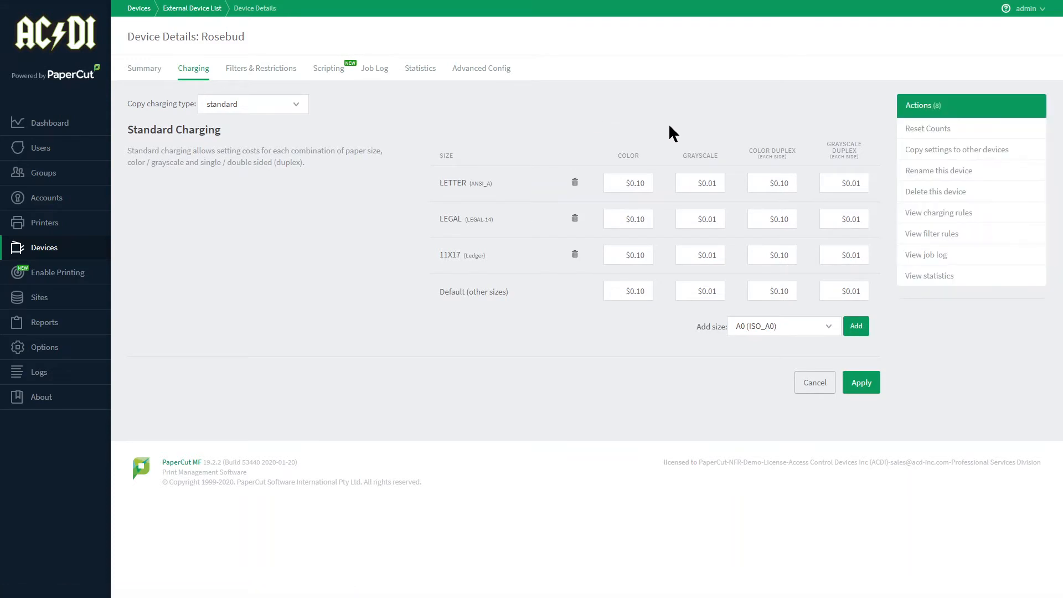
{"action": "triple_click", "coordinate": [762, 151]}
{"action": "left_click_drag", "start_coordinate": [820, 137], "coordinate": [856, 160]}
{"action": "left_click", "coordinate": [295, 103]}
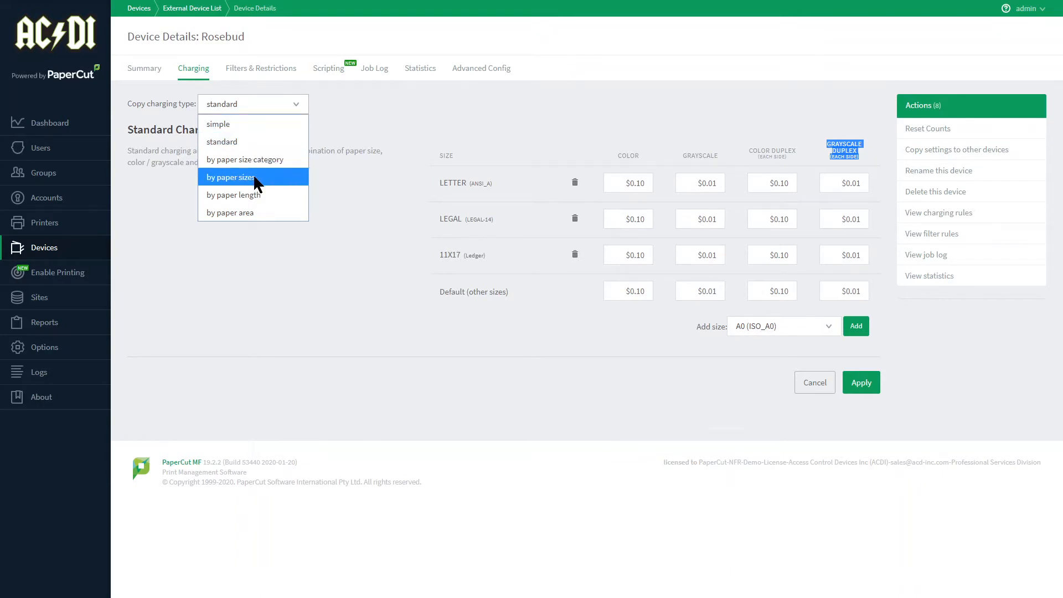
{"action": "left_click", "coordinate": [267, 75]}
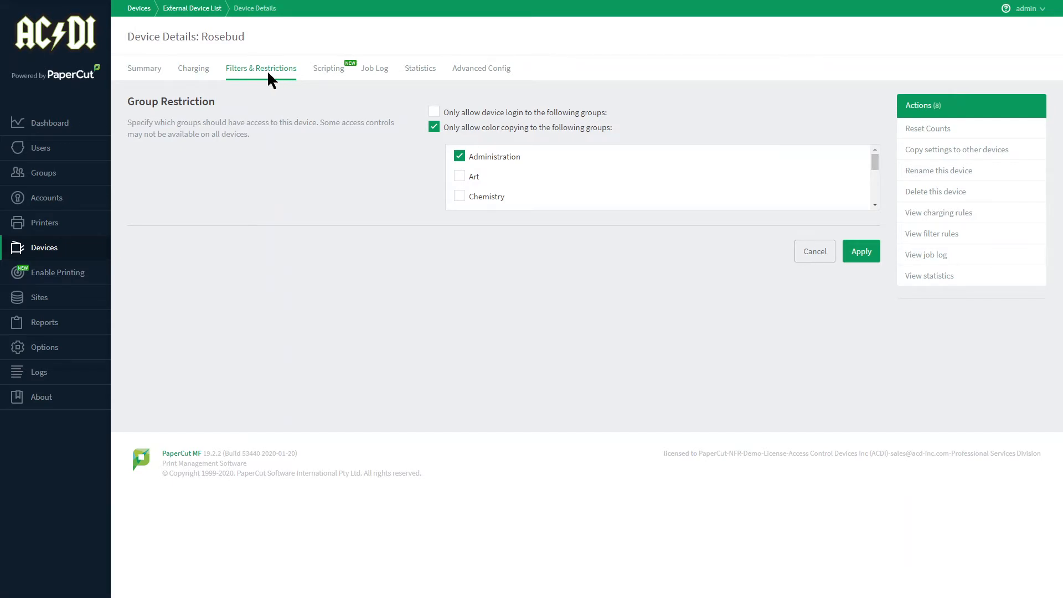
Enable the device script and look through the importable recipes, such as Deny device login over weekends, without importing one.
{"action": "left_click", "coordinate": [335, 68]}
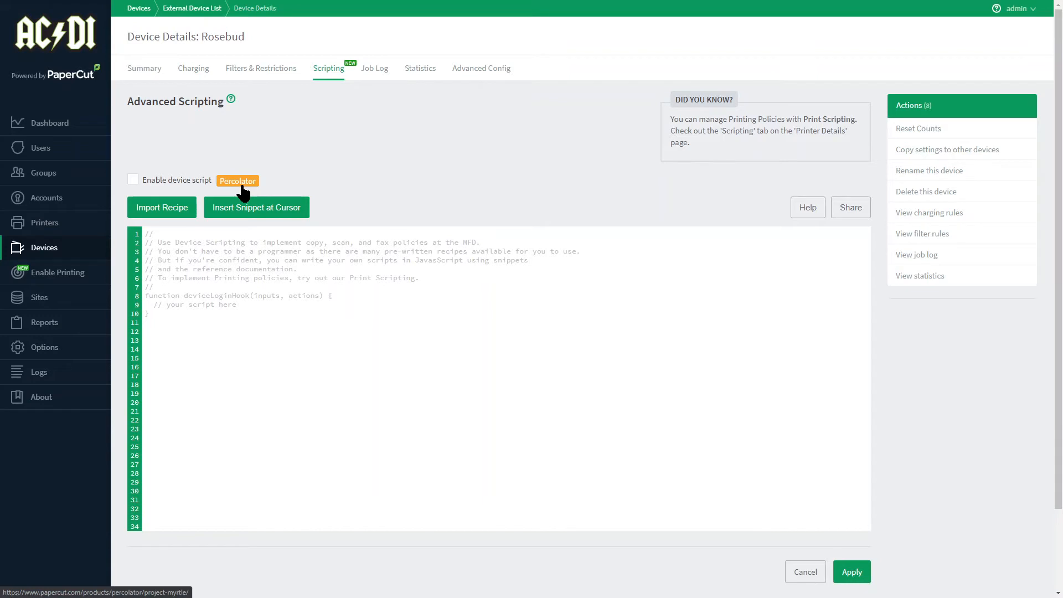
{"action": "left_click", "coordinate": [168, 210]}
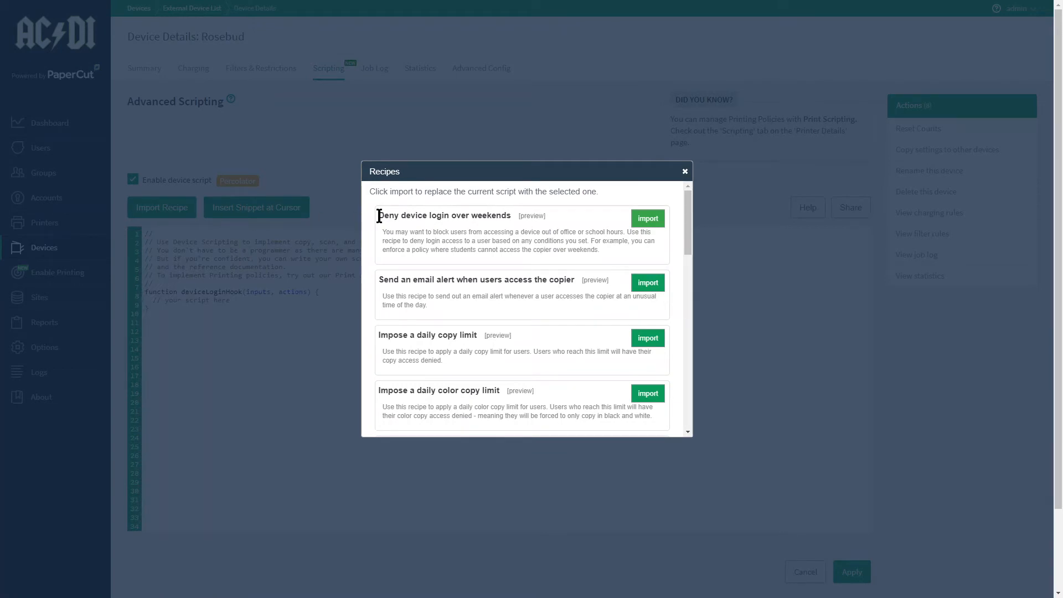
{"action": "left_click_drag", "start_coordinate": [379, 216], "coordinate": [513, 220]}
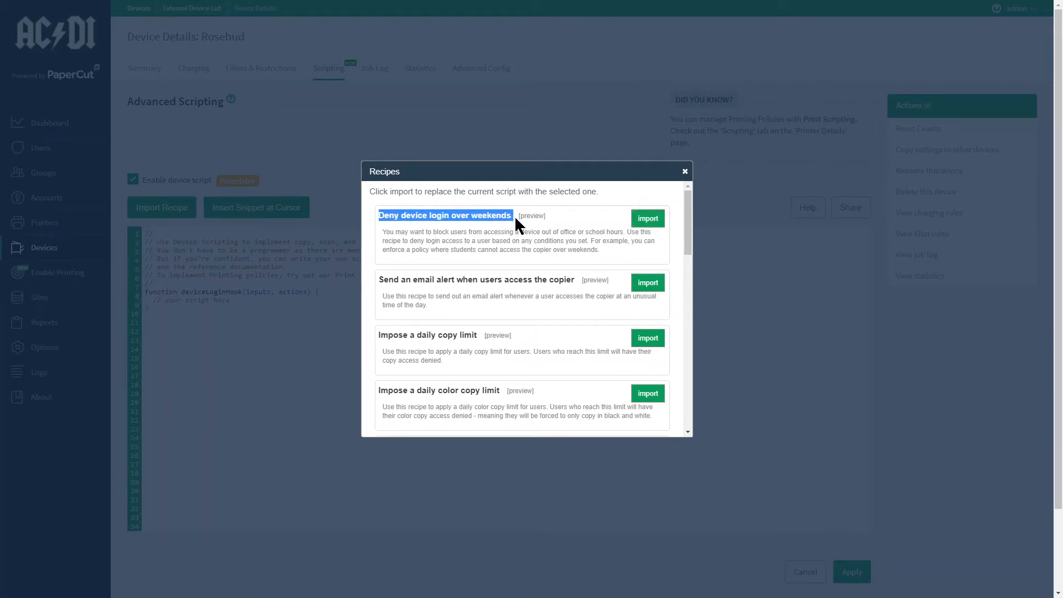
{"action": "left_click", "coordinate": [685, 172]}
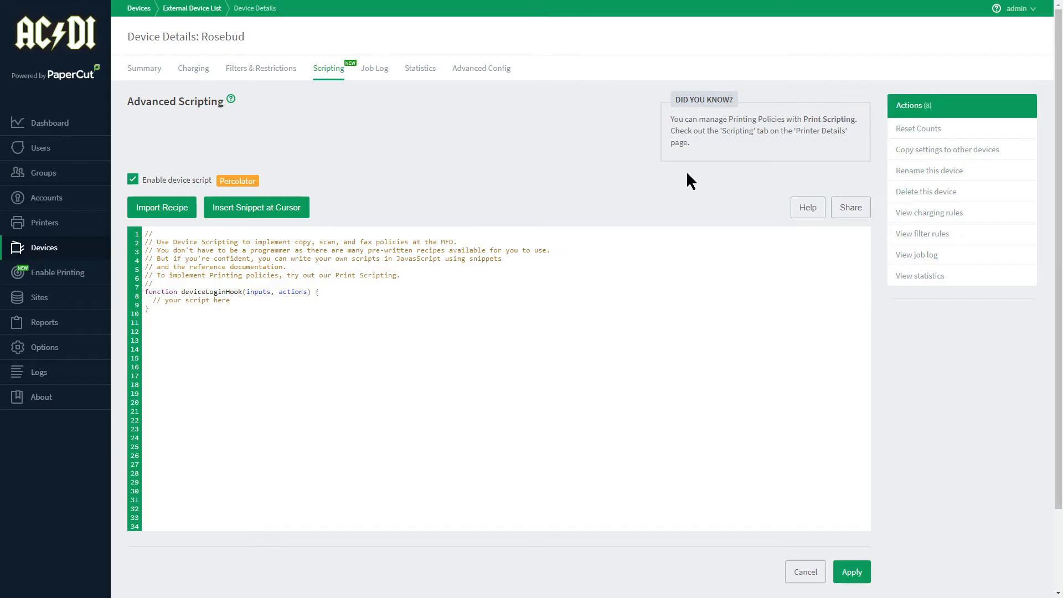
View Rosebud's job log with its report options, and gather the device's statistics over the last 90 days.
{"action": "left_click", "coordinate": [380, 70]}
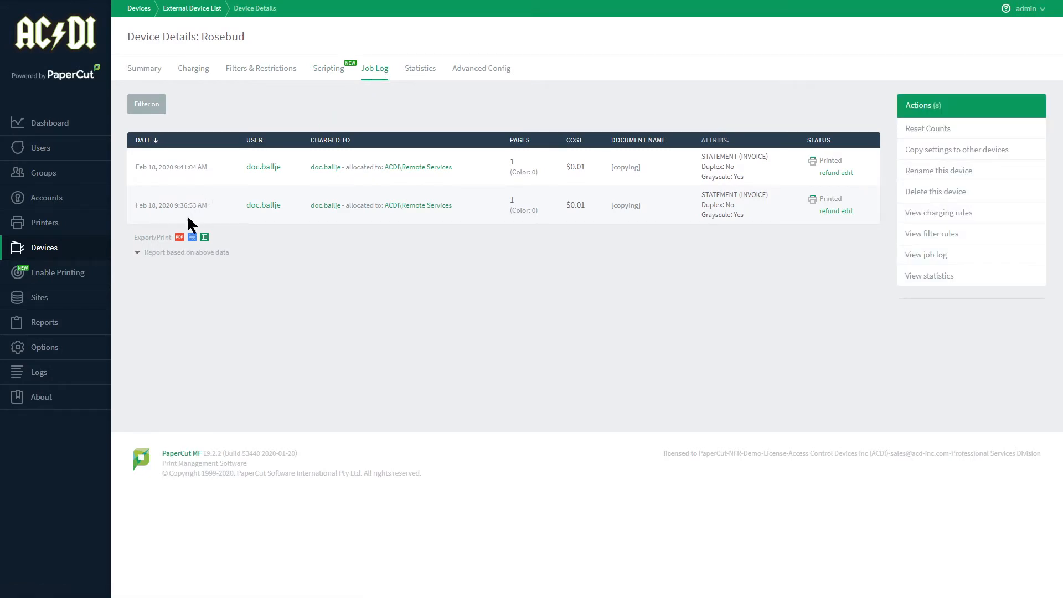
{"action": "left_click", "coordinate": [205, 253]}
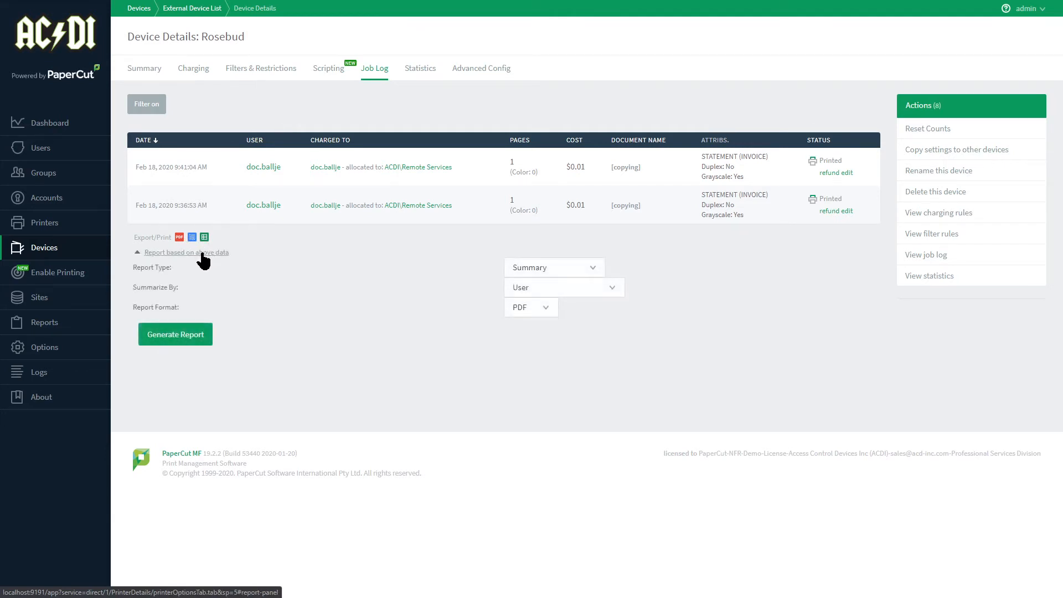
{"action": "left_click", "coordinate": [418, 71]}
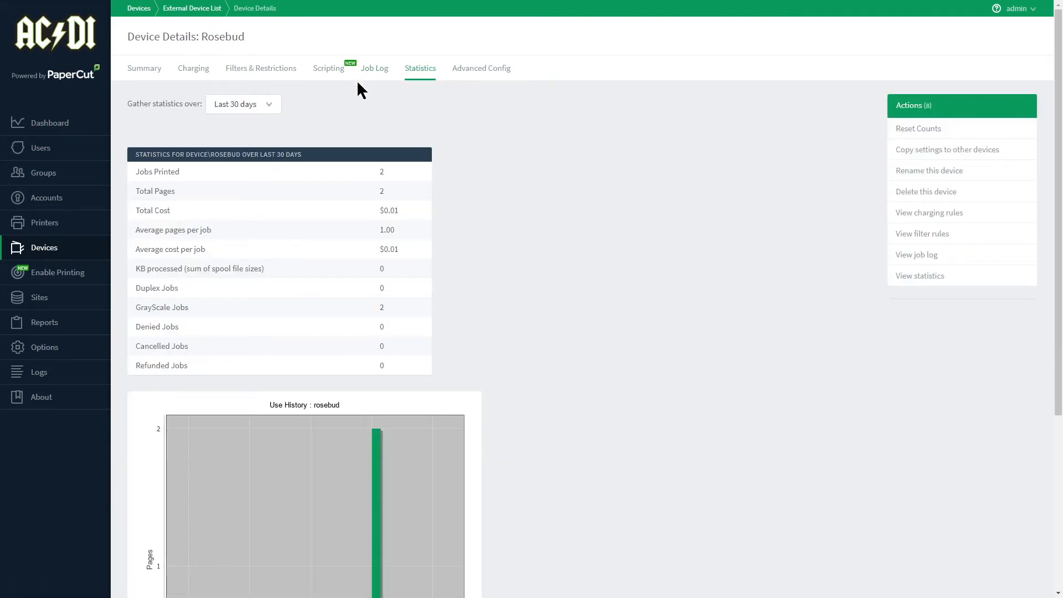
{"action": "left_click", "coordinate": [271, 104]}
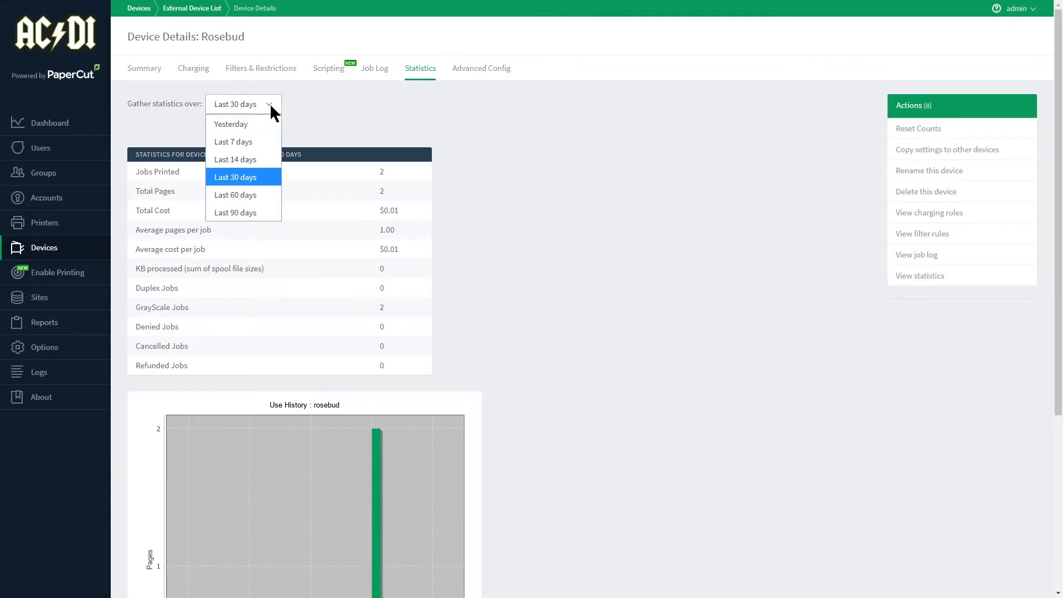
{"action": "left_click", "coordinate": [238, 211]}
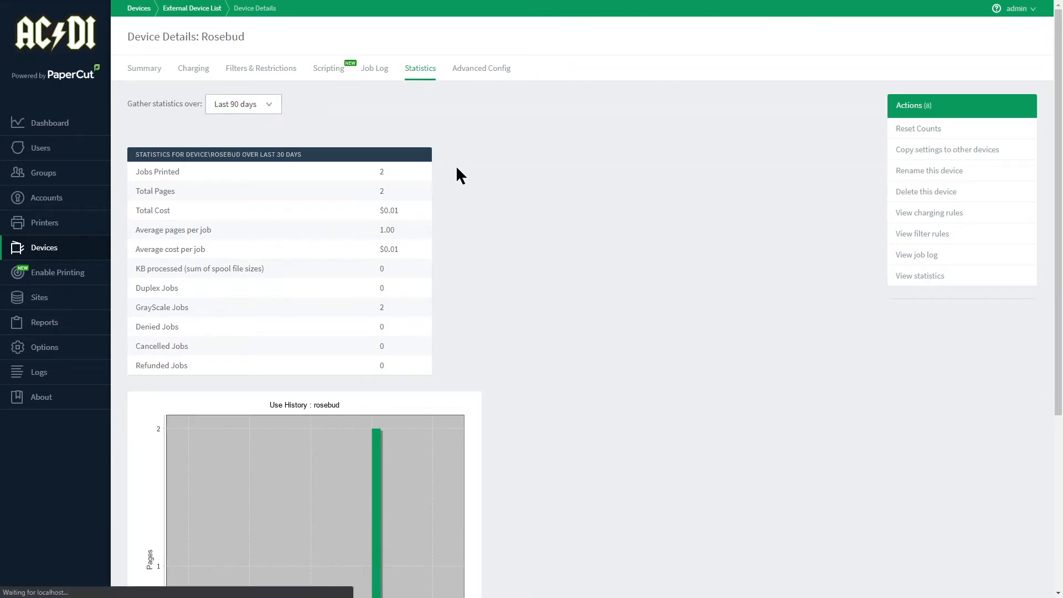
Examine Rosebud's advanced config keys and the Configuration section of its summary, including the Location/Department value.
{"action": "left_click", "coordinate": [488, 72]}
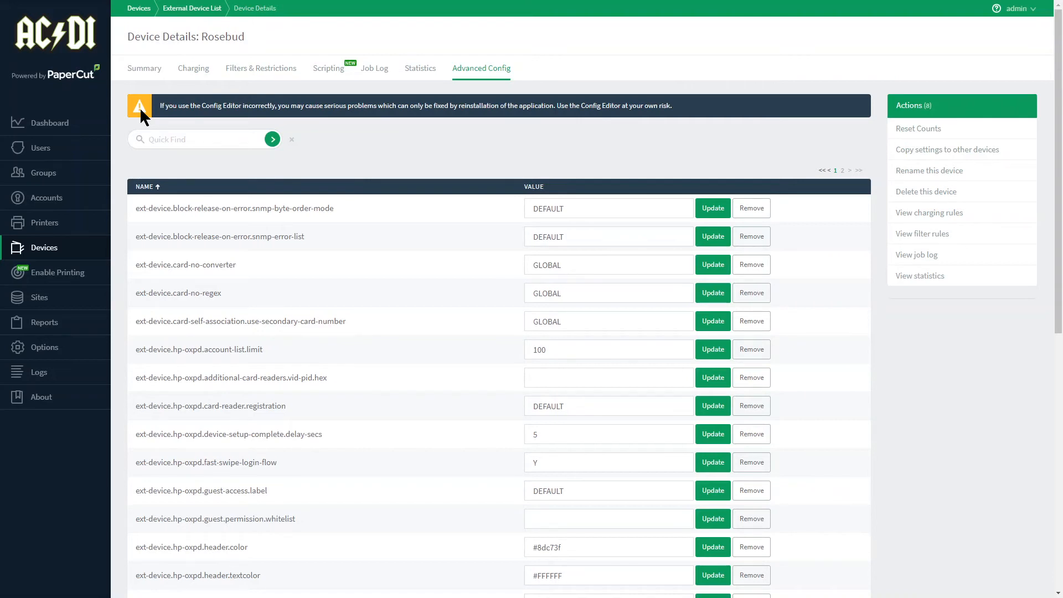
{"action": "left_click", "coordinate": [157, 71]}
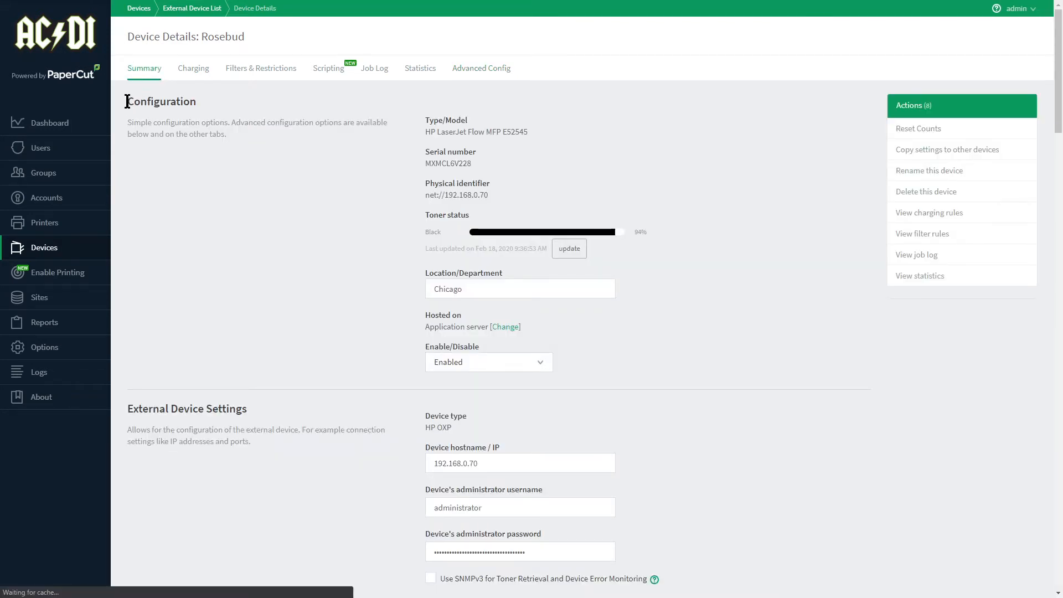
{"action": "left_click_drag", "start_coordinate": [127, 101], "coordinate": [197, 101]}
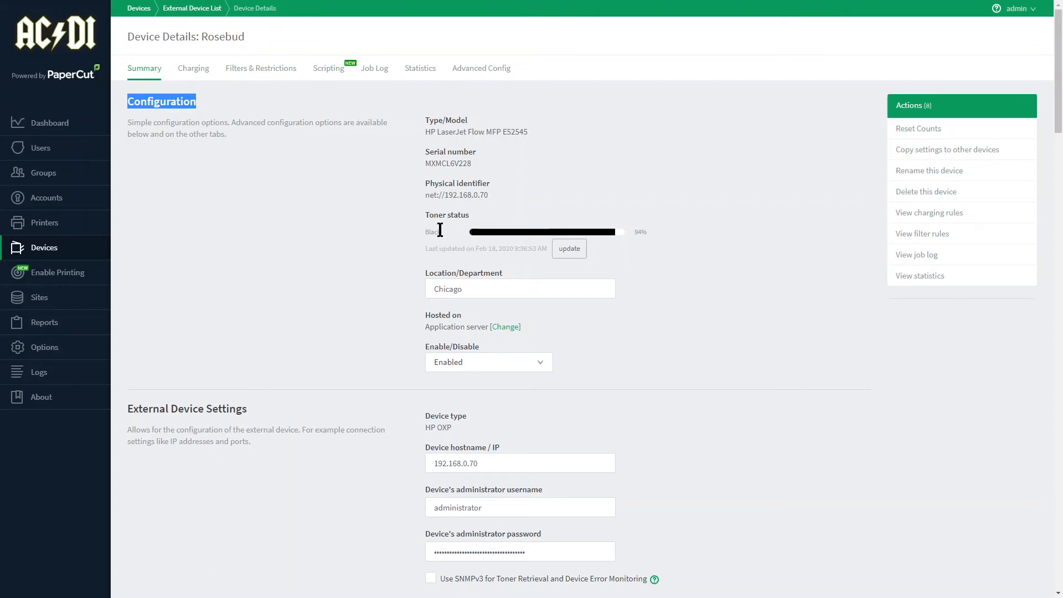
{"action": "left_click_drag", "start_coordinate": [489, 291], "coordinate": [404, 287]}
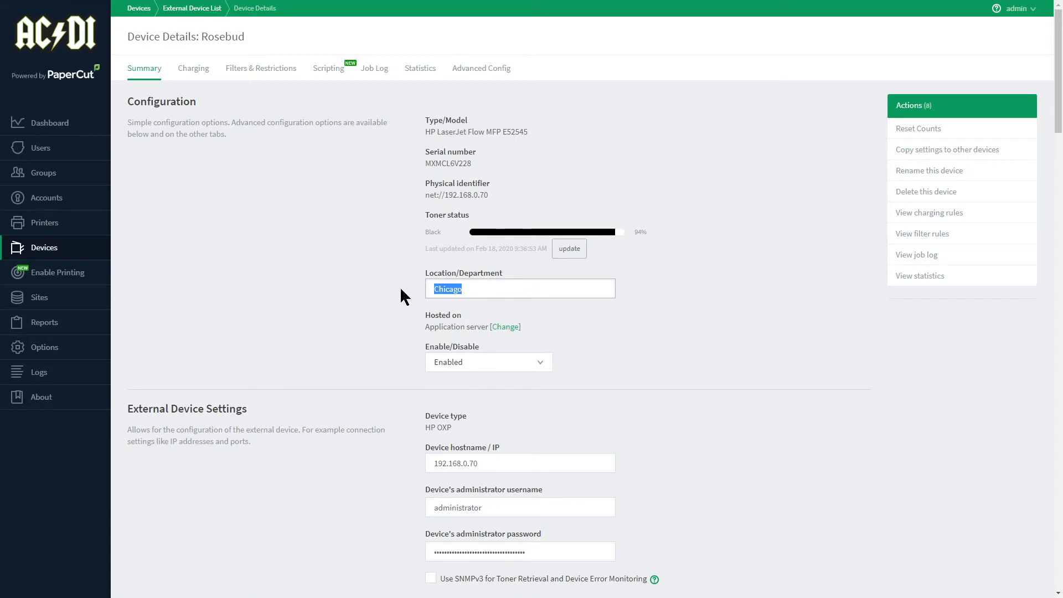
{"action": "left_click", "coordinate": [399, 287]}
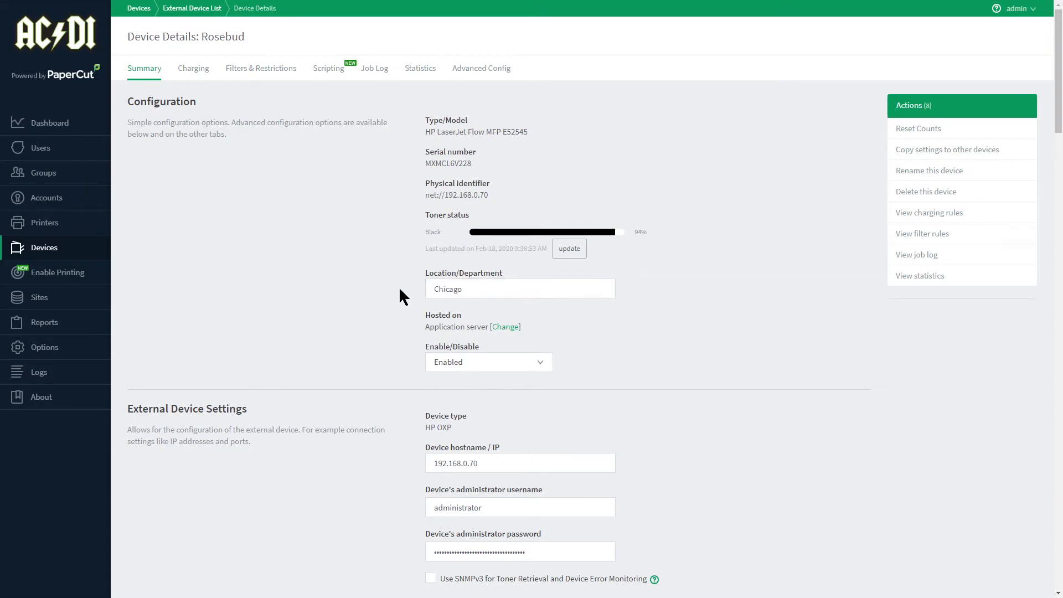
Try DeerCreek as the server hosting the Rosebud device, and cancel the change.
{"action": "left_click", "coordinate": [505, 328]}
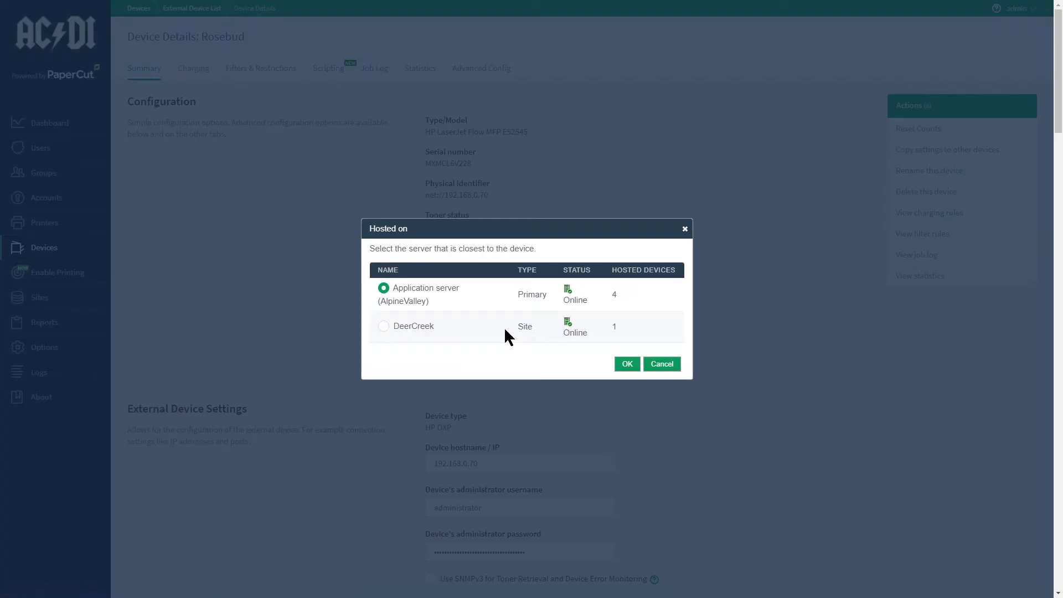
{"action": "left_click", "coordinate": [384, 327]}
{"action": "left_click", "coordinate": [661, 366]}
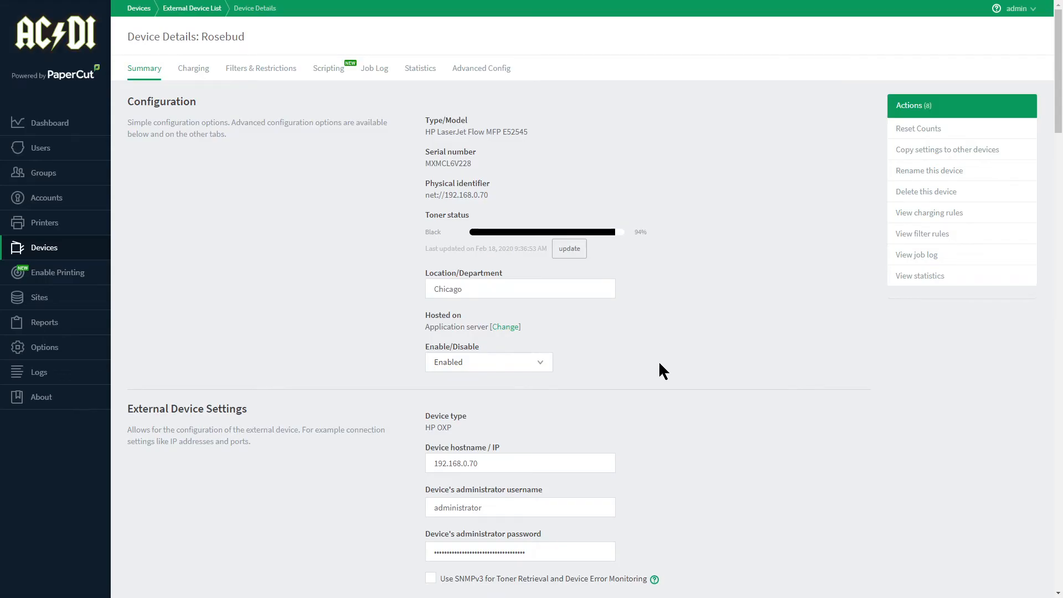
Look through the Enable/Disable choices for the Rosebud device, from a 10-minute disable to an indefinite one.
{"action": "scroll", "coordinate": [660, 364], "scroll_direction": "down", "scroll_amount": 3}
{"action": "scroll", "coordinate": [692, 360], "scroll_direction": "down", "scroll_amount": 1}
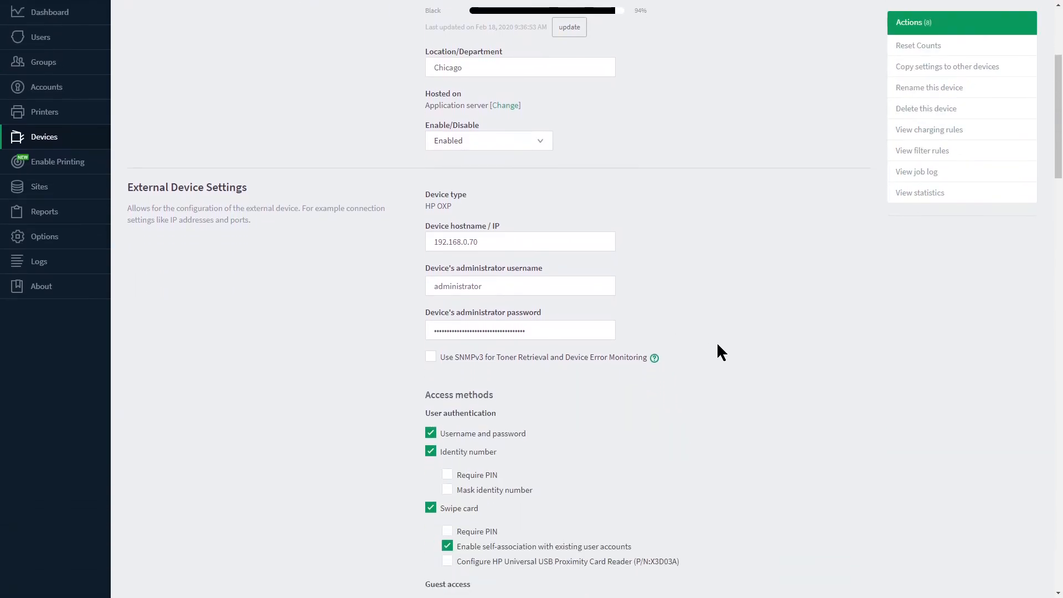
{"action": "left_click", "coordinate": [538, 145]}
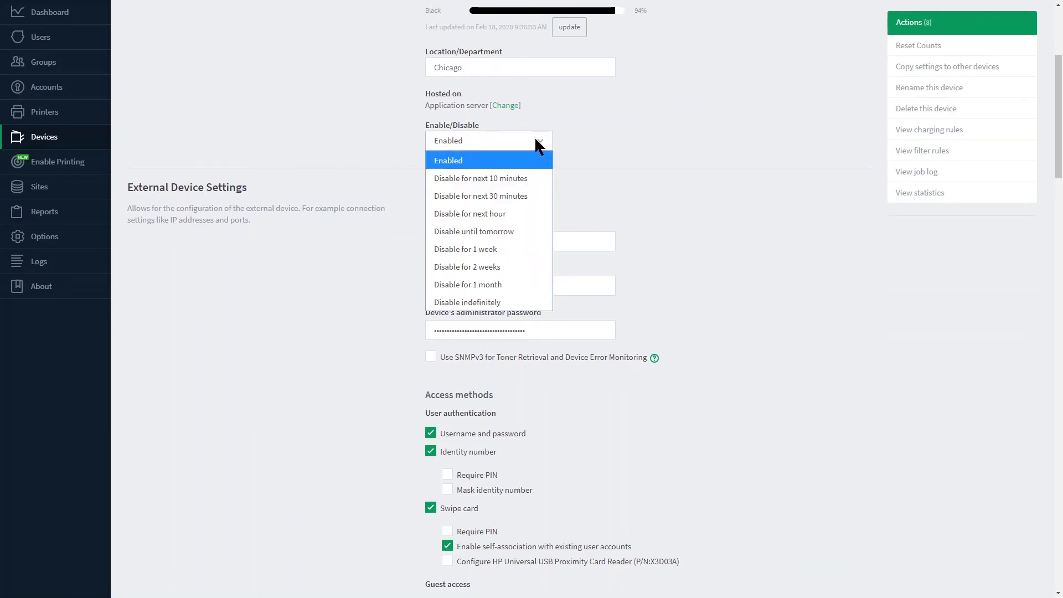
{"action": "left_click", "coordinate": [309, 137]}
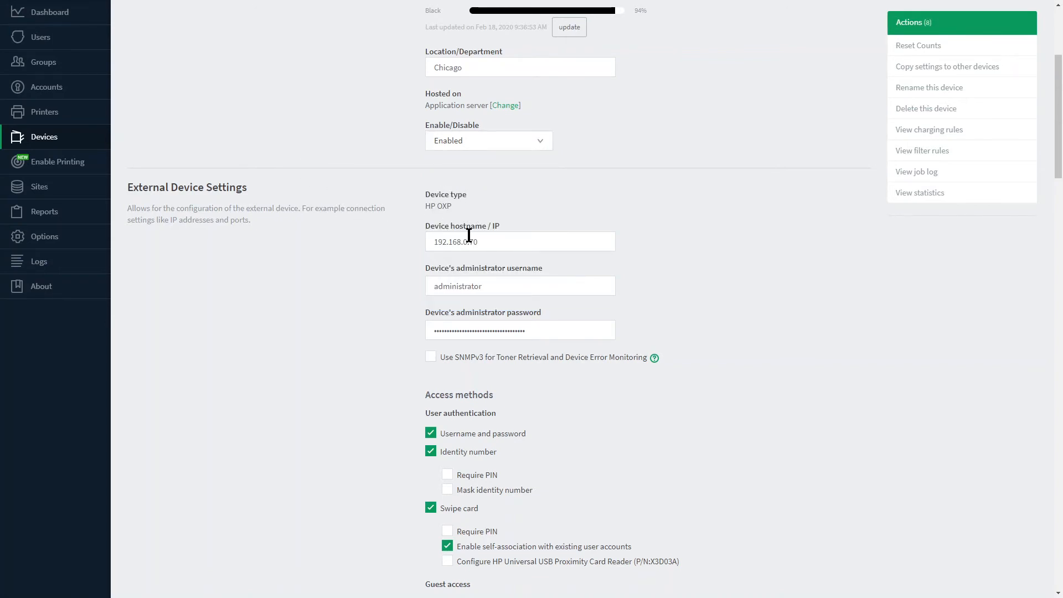
Review the hostname/IP and the administrator username and password fields in the External Device Settings.
{"action": "left_click_drag", "start_coordinate": [487, 240], "coordinate": [420, 247]}
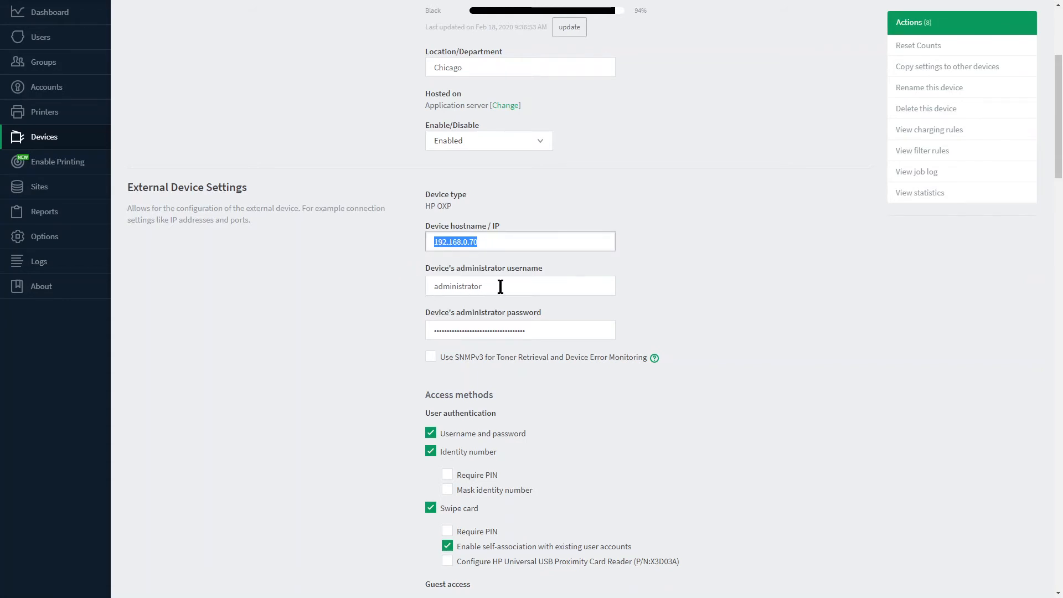
{"action": "left_click_drag", "start_coordinate": [498, 285], "coordinate": [425, 299]}
{"action": "left_click_drag", "start_coordinate": [555, 334], "coordinate": [384, 336]}
{"action": "scroll", "coordinate": [382, 336], "scroll_direction": "down", "scroll_amount": 5}
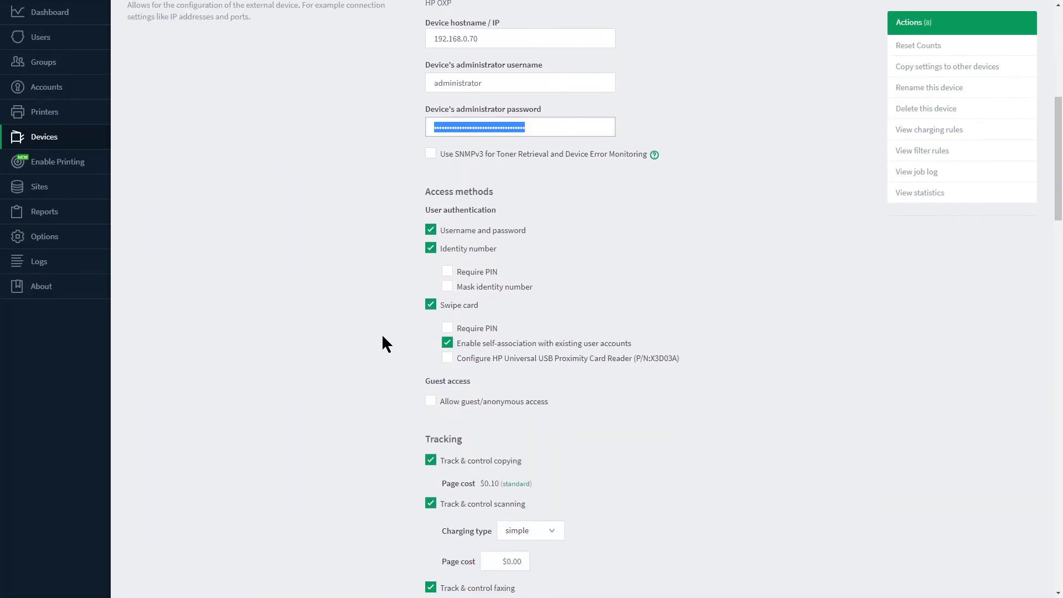
{"action": "left_click", "coordinate": [356, 256]}
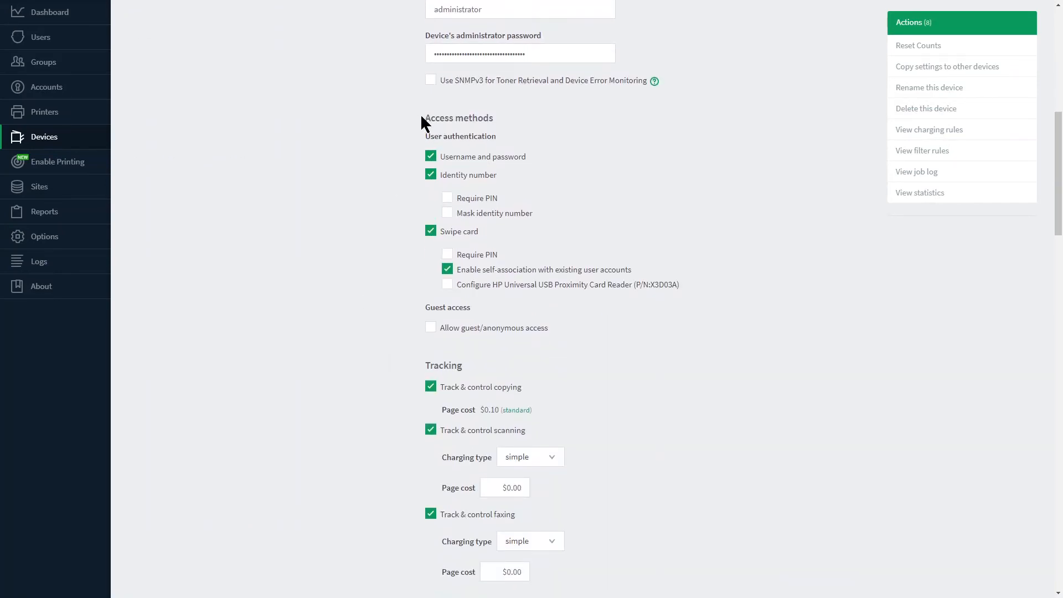
Under the access methods, require a PIN for identity number login and mask the identity number.
{"action": "left_click_drag", "start_coordinate": [426, 118], "coordinate": [490, 116]}
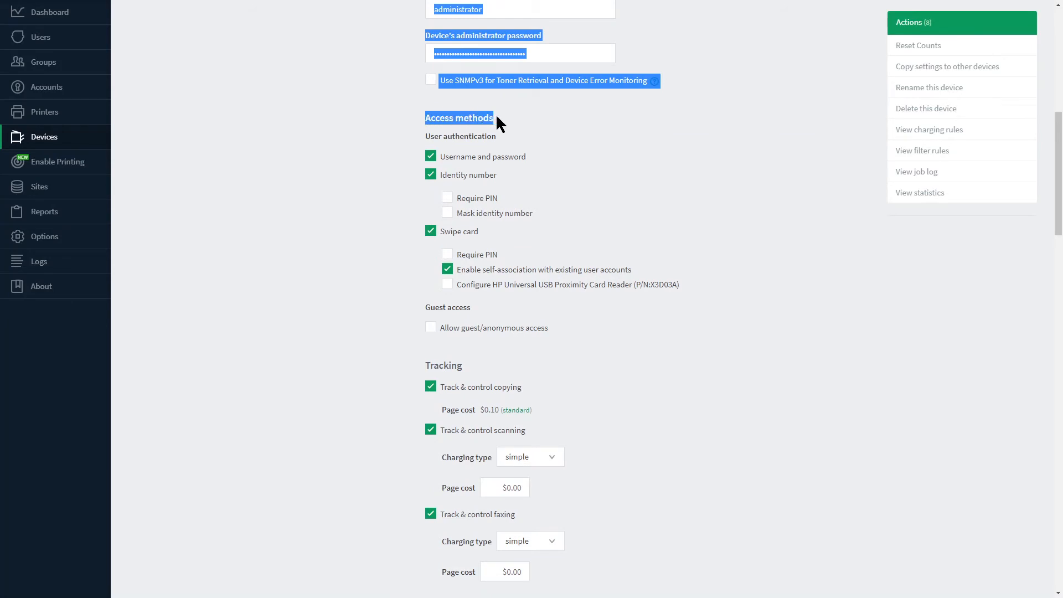
{"action": "left_click", "coordinate": [582, 179]}
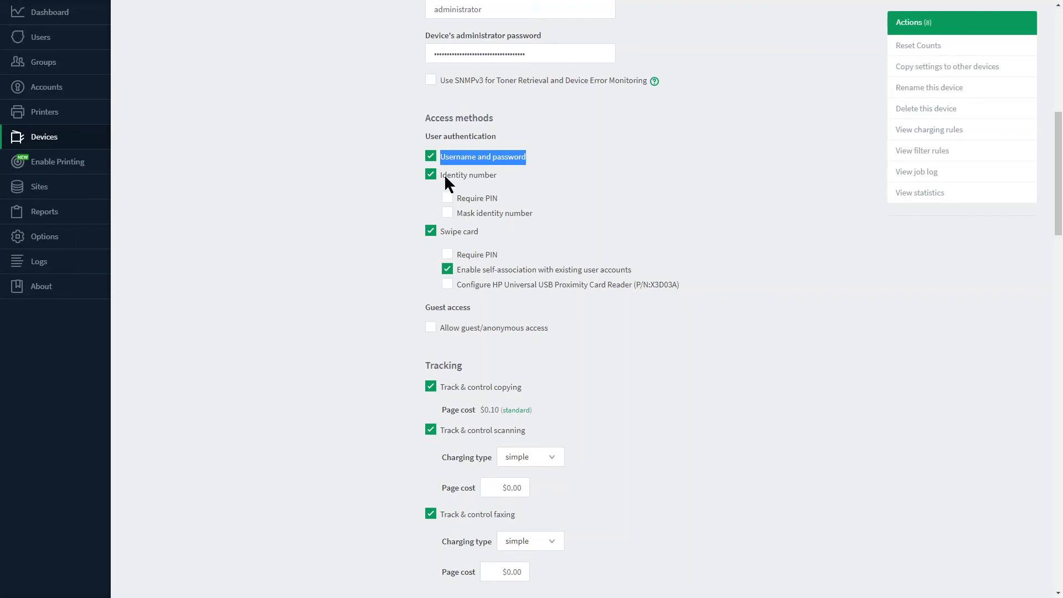
{"action": "left_click_drag", "start_coordinate": [446, 175], "coordinate": [494, 175]}
{"action": "left_click", "coordinate": [448, 199]}
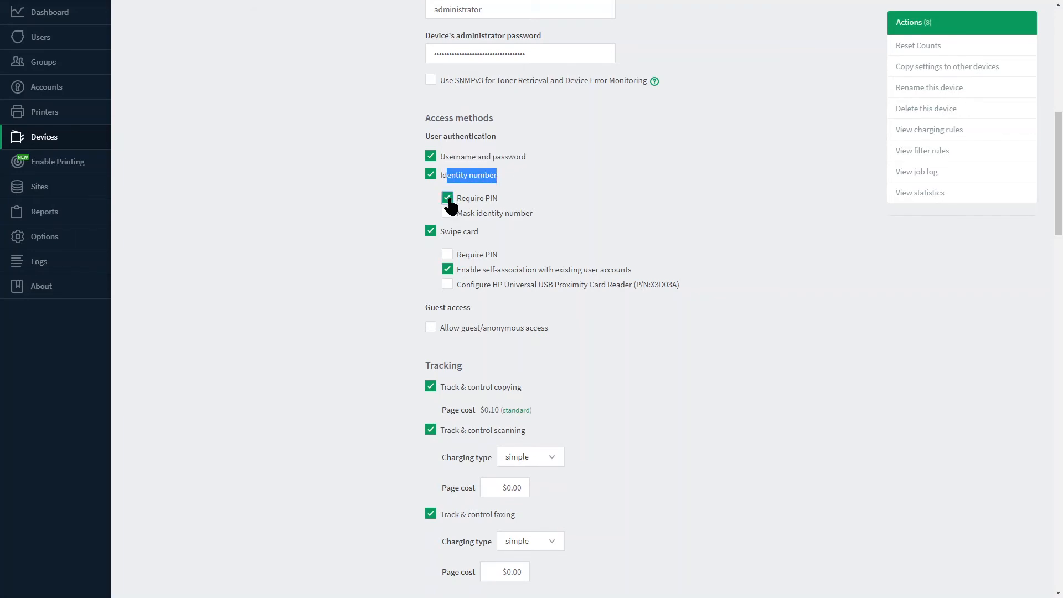
{"action": "left_click", "coordinate": [447, 215]}
Require a PIN for swipe card login and allow guest/anonymous access on the device.
{"action": "left_click_drag", "start_coordinate": [445, 233], "coordinate": [481, 235]}
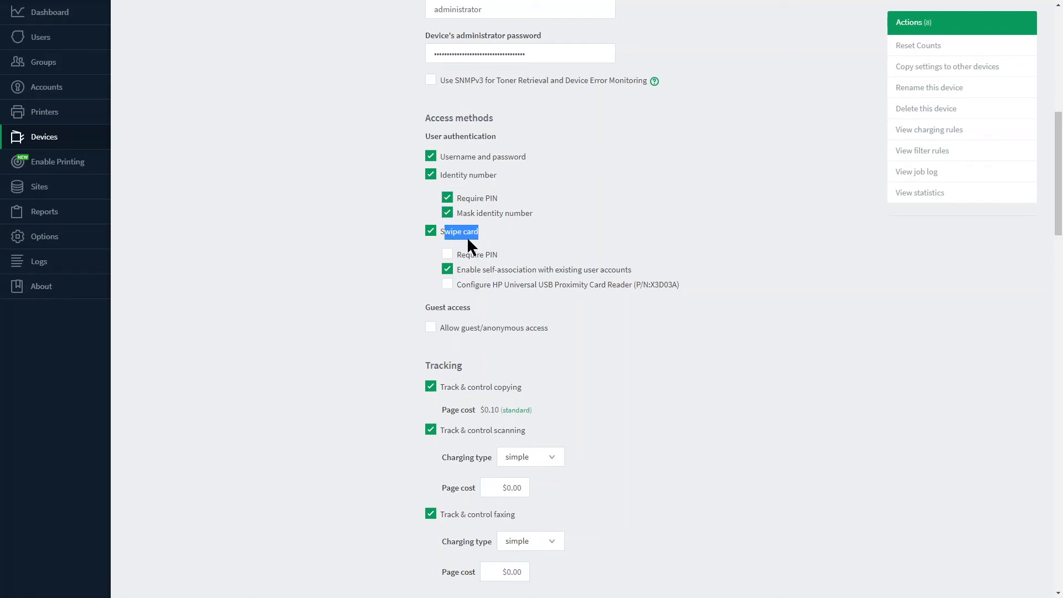
{"action": "left_click", "coordinate": [449, 259]}
{"action": "left_click_drag", "start_coordinate": [480, 270], "coordinate": [514, 268]}
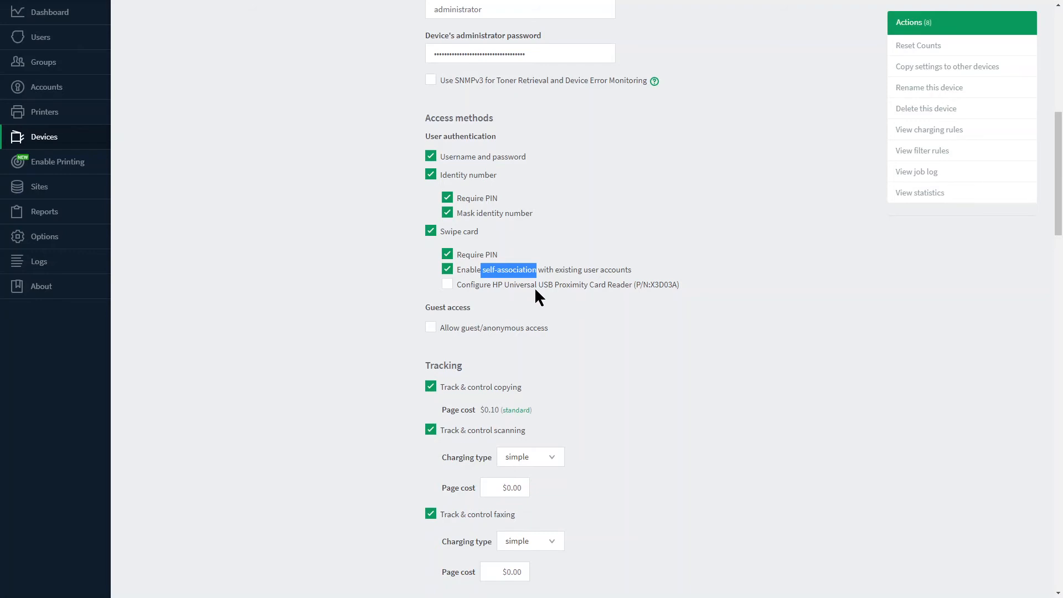
{"action": "left_click", "coordinate": [431, 327]}
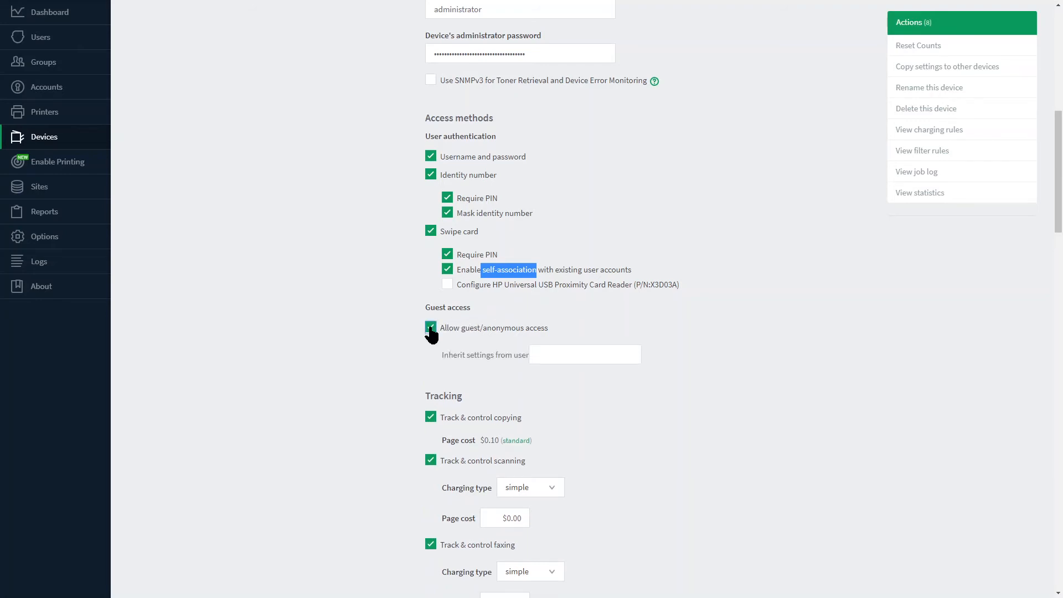
Set the charging type for tracked scanning to advanced.
{"action": "scroll", "coordinate": [432, 334], "scroll_direction": "down", "scroll_amount": 6}
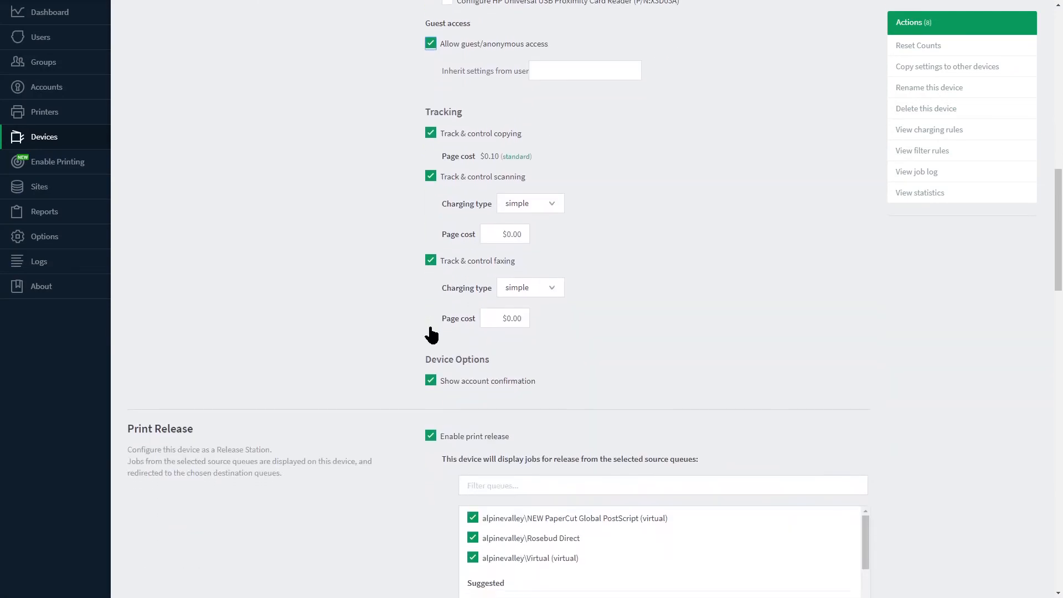
{"action": "left_click_drag", "start_coordinate": [426, 64], "coordinate": [480, 66]}
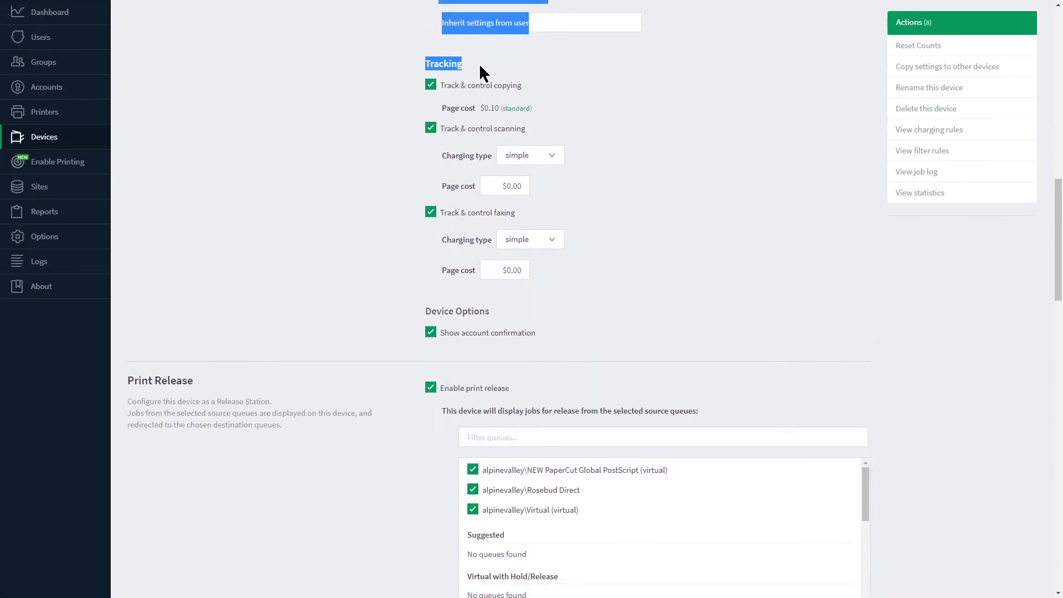
{"action": "left_click", "coordinate": [577, 72]}
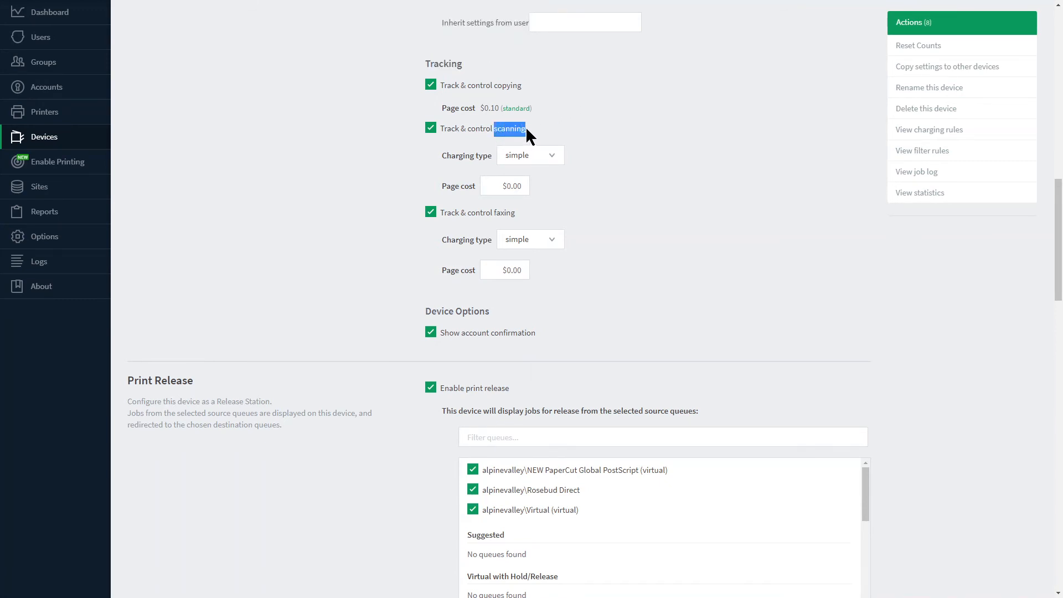
{"action": "left_click", "coordinate": [550, 152]}
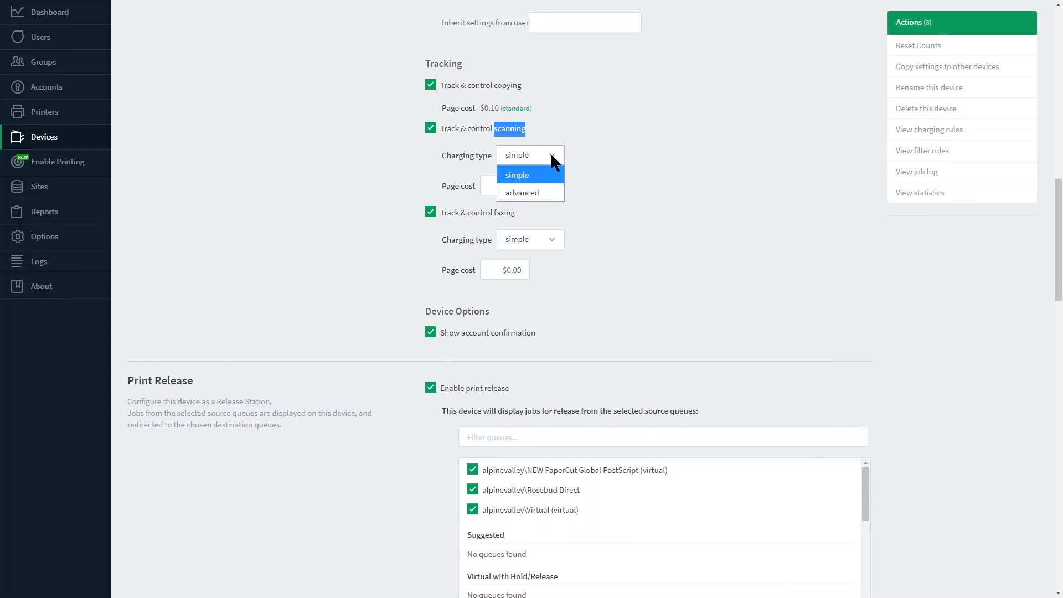
{"action": "left_click", "coordinate": [530, 188]}
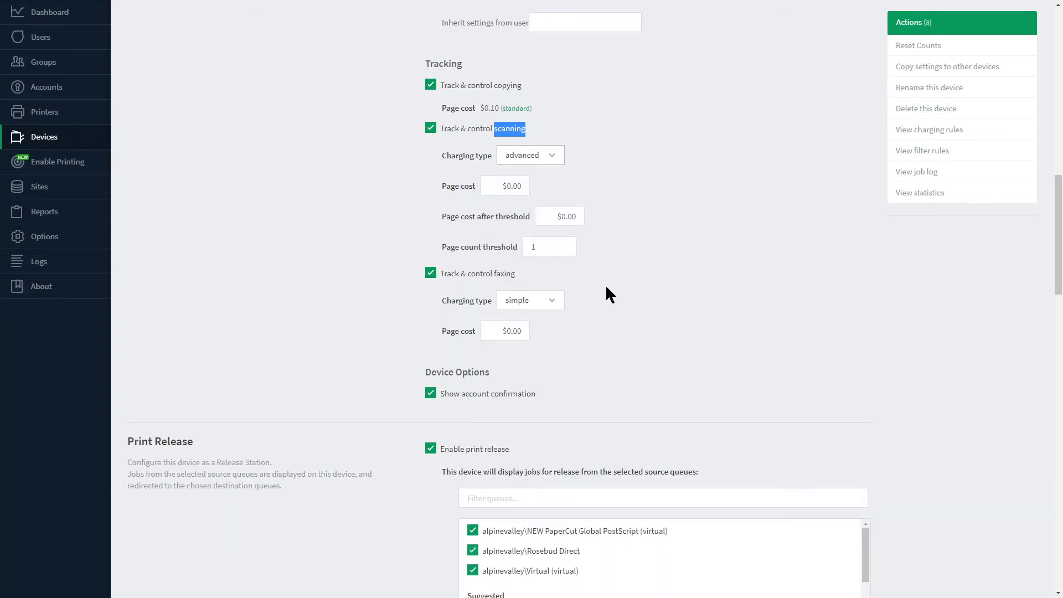
Examine the account confirmation option and the Print Release settings, including source queues, release of all pending jobs and find me printing support.
{"action": "scroll", "coordinate": [607, 288], "scroll_direction": "down", "scroll_amount": 3}
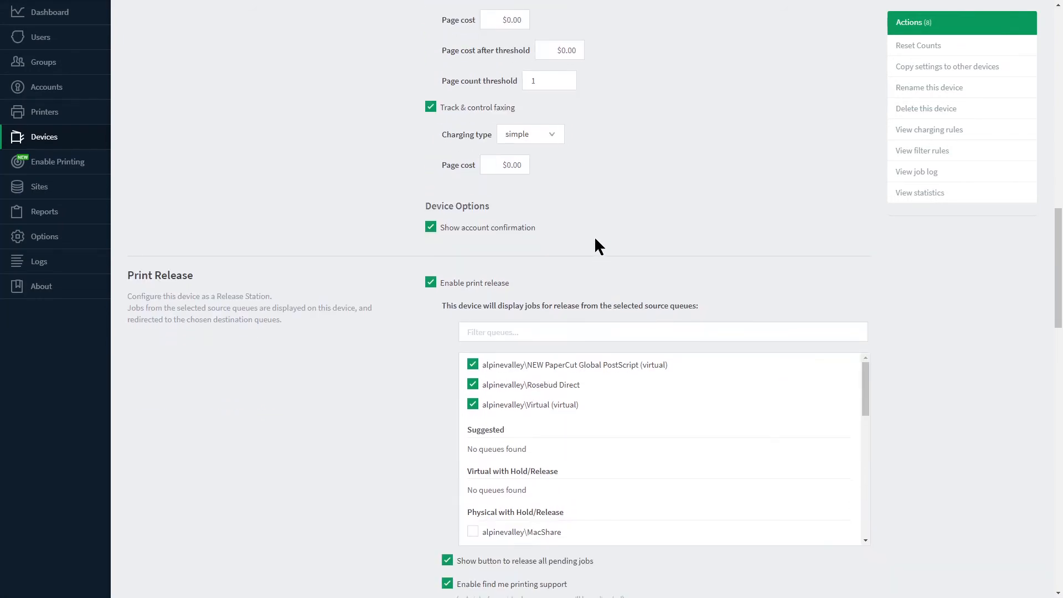
{"action": "scroll", "coordinate": [593, 170], "scroll_direction": "down", "scroll_amount": 1}
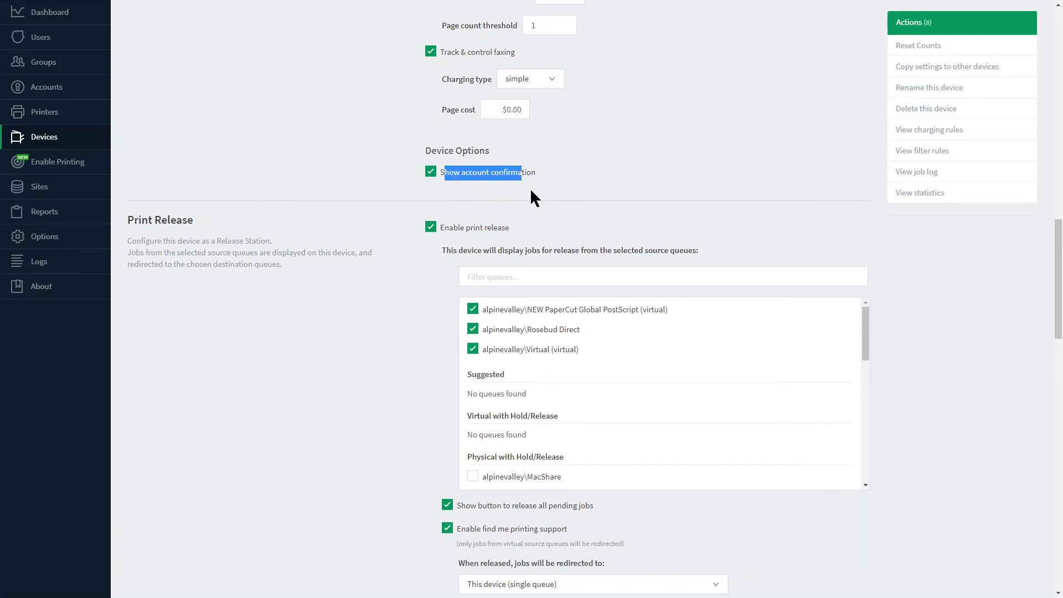
{"action": "scroll", "coordinate": [373, 166], "scroll_direction": "down", "scroll_amount": 3}
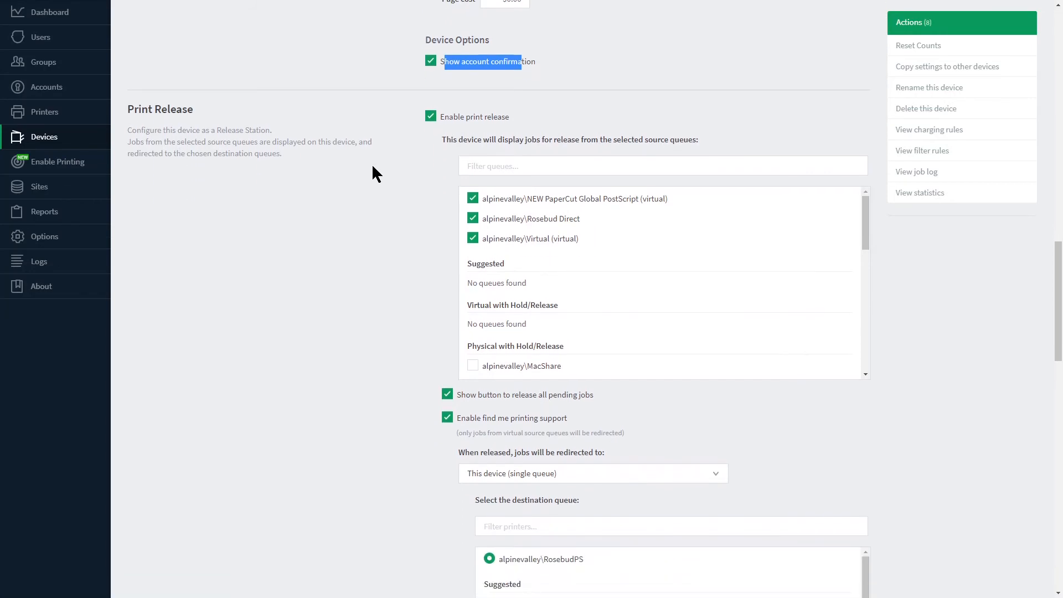
{"action": "scroll", "coordinate": [373, 166], "scroll_direction": "up", "scroll_amount": 1}
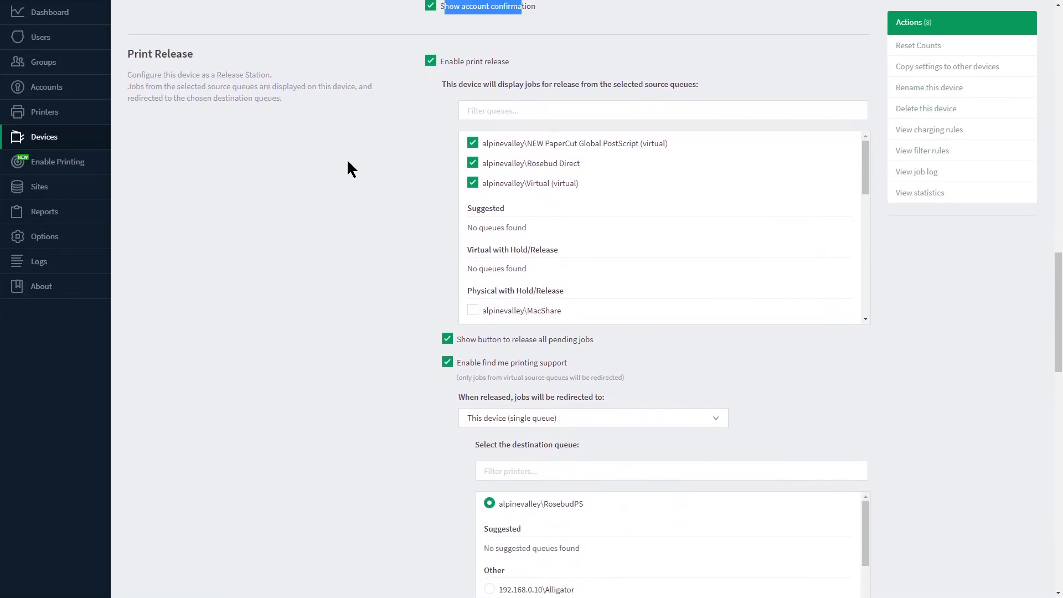
{"action": "left_click_drag", "start_coordinate": [127, 54], "coordinate": [202, 51]}
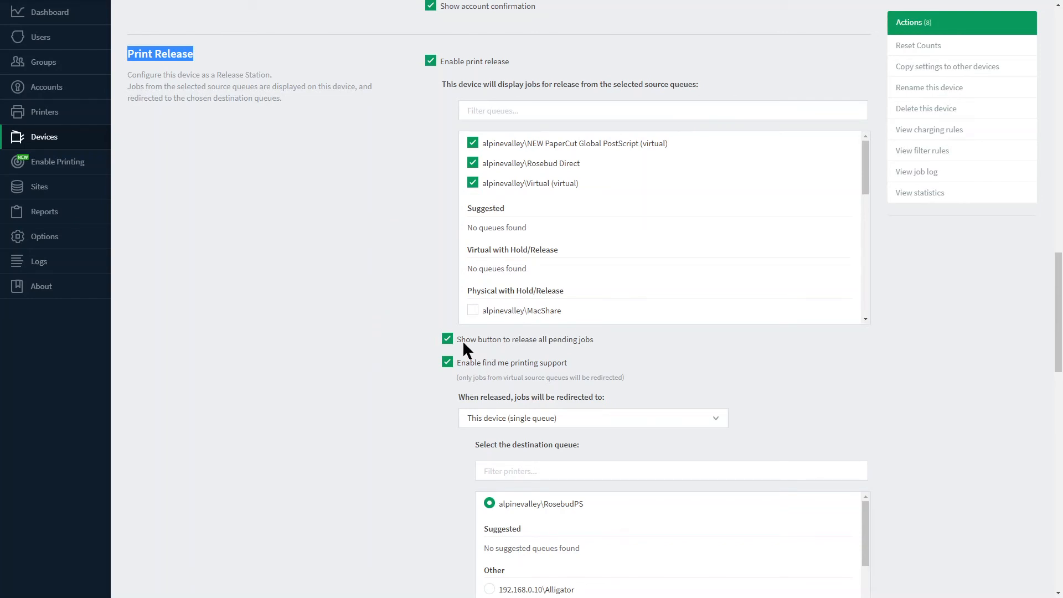
{"action": "left_click_drag", "start_coordinate": [460, 339], "coordinate": [536, 343]}
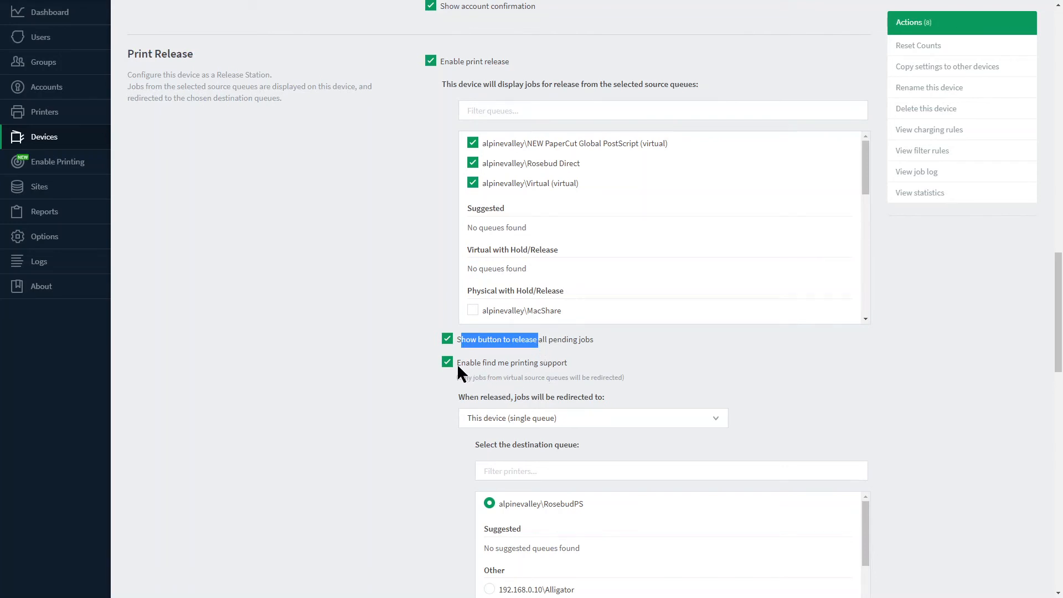
{"action": "left_click_drag", "start_coordinate": [457, 364], "coordinate": [583, 364]}
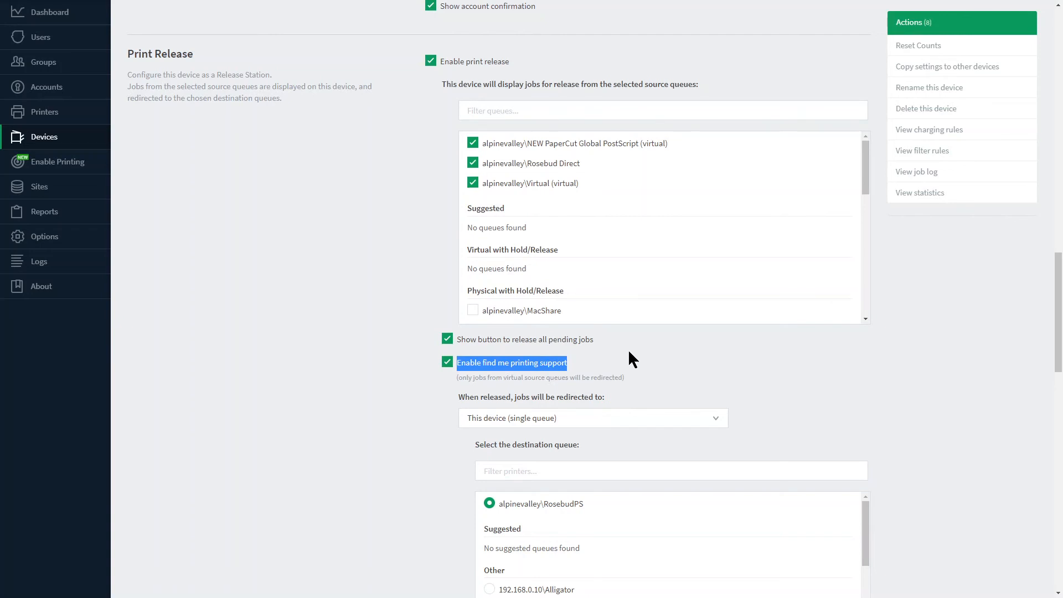
{"action": "scroll", "coordinate": [383, 352], "scroll_direction": "down", "scroll_amount": 4}
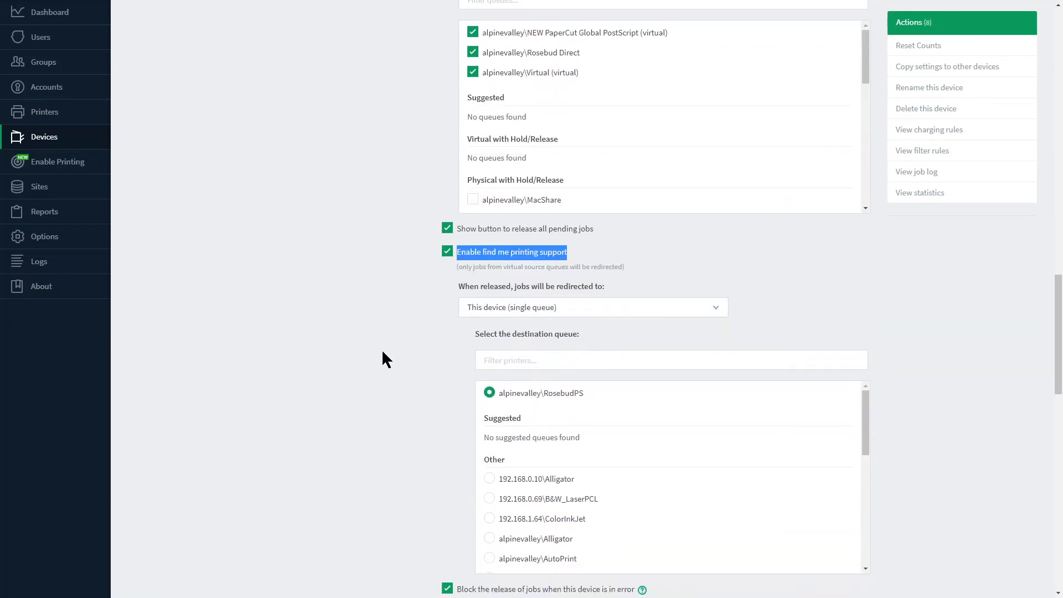
{"action": "scroll", "coordinate": [386, 359], "scroll_direction": "down", "scroll_amount": 1}
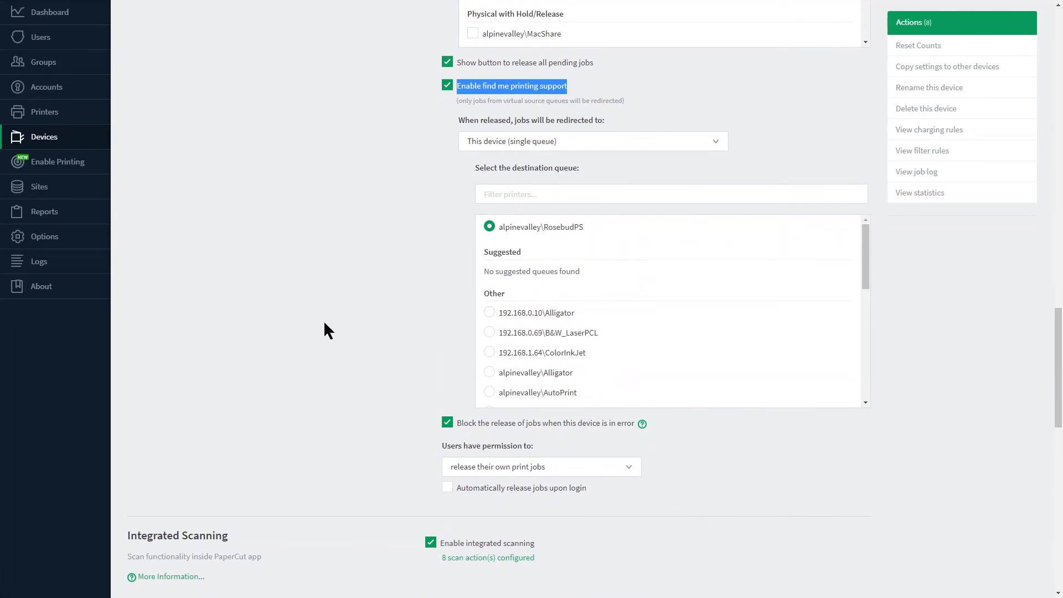
Review the error-blocking and user permission options for print release, and turn on automatic job release upon login.
{"action": "scroll", "coordinate": [325, 323], "scroll_direction": "down", "scroll_amount": 3}
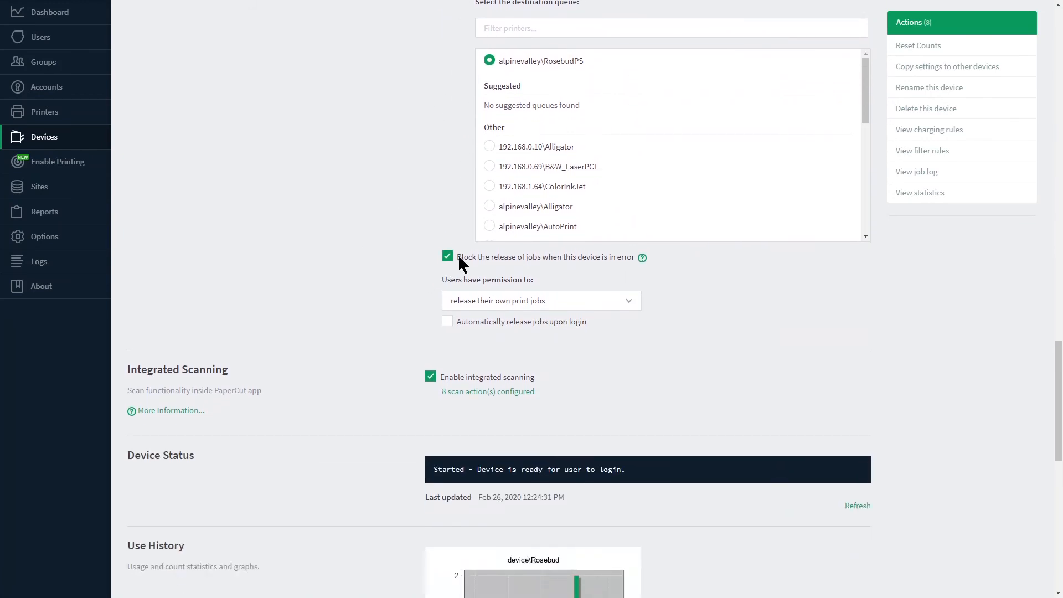
{"action": "left_click_drag", "start_coordinate": [459, 259], "coordinate": [622, 258]}
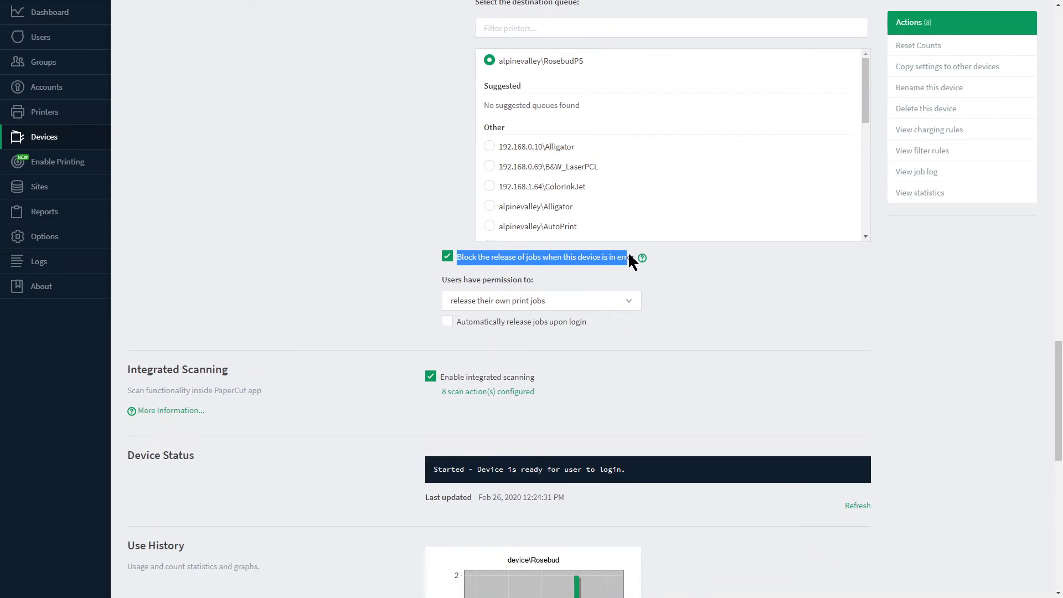
{"action": "left_click", "coordinate": [499, 297]}
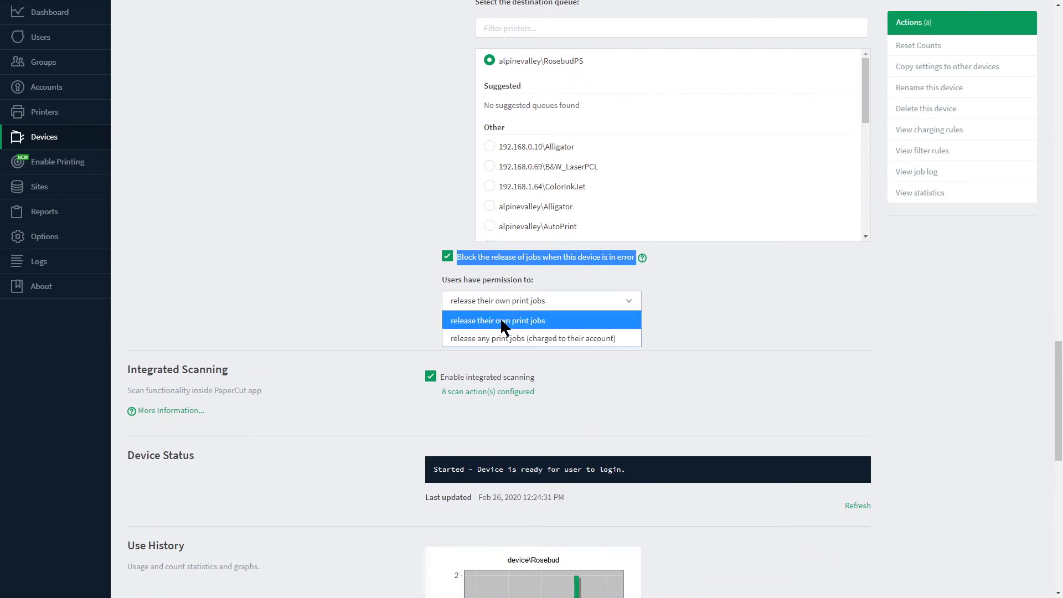
{"action": "left_click", "coordinate": [385, 306]}
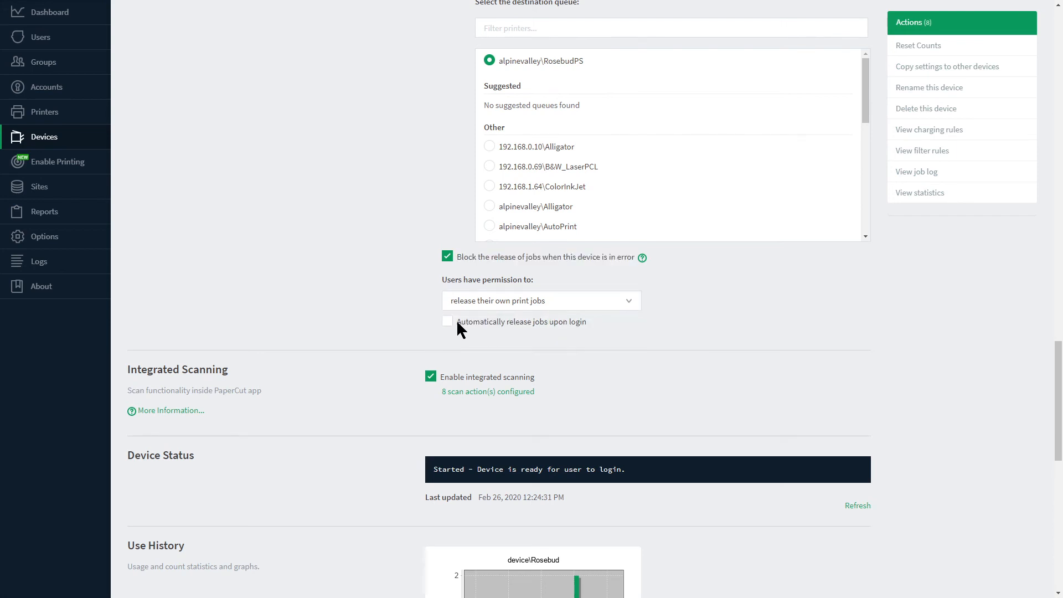
{"action": "left_click", "coordinate": [449, 323]}
Examine the Integrated Scanning section and refresh the Device Status of Rosebud.
{"action": "scroll", "coordinate": [373, 303], "scroll_direction": "down", "scroll_amount": 4}
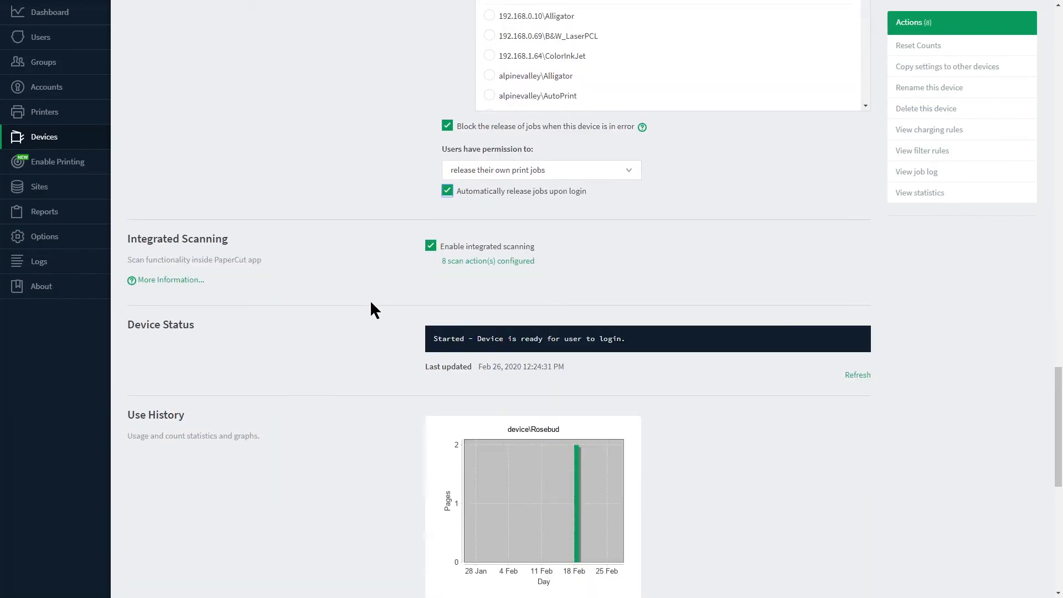
{"action": "scroll", "coordinate": [370, 300], "scroll_direction": "down", "scroll_amount": 1}
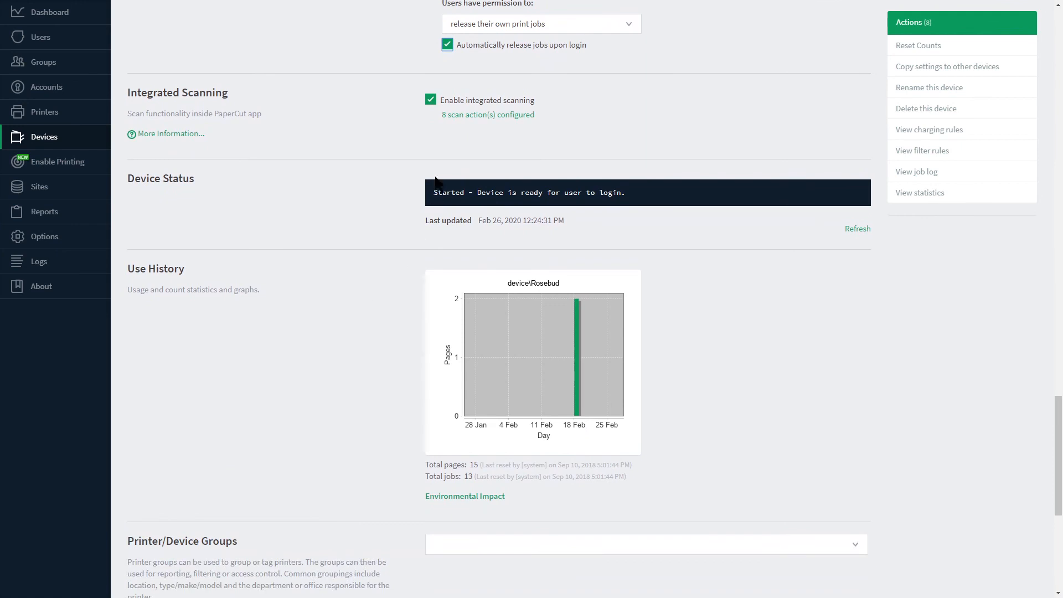
{"action": "double_click", "coordinate": [440, 101]}
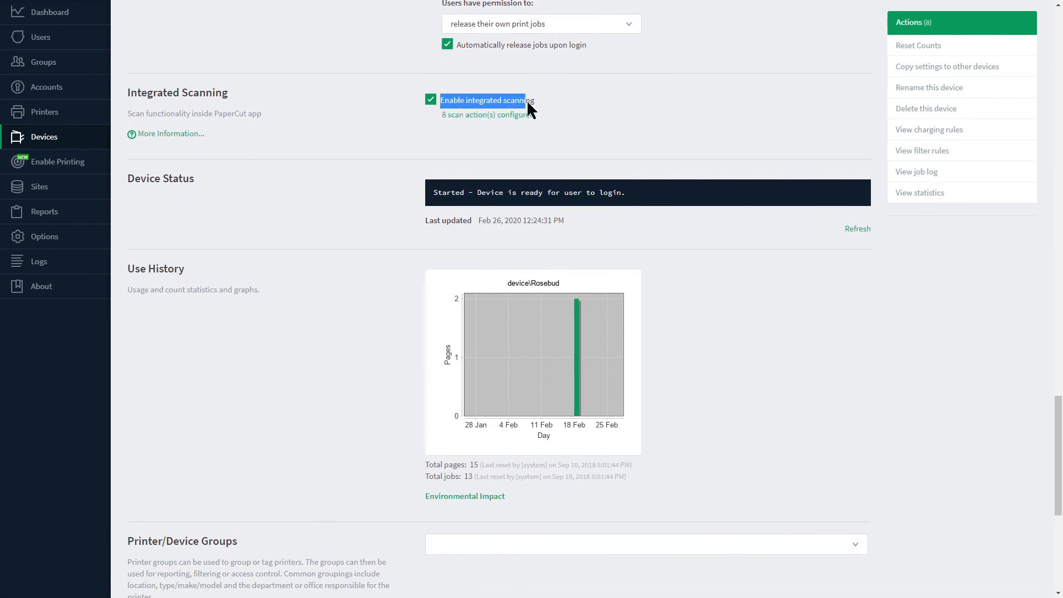
{"action": "left_click_drag", "start_coordinate": [527, 100], "coordinate": [533, 102]}
{"action": "left_click_drag", "start_coordinate": [127, 178], "coordinate": [197, 179]}
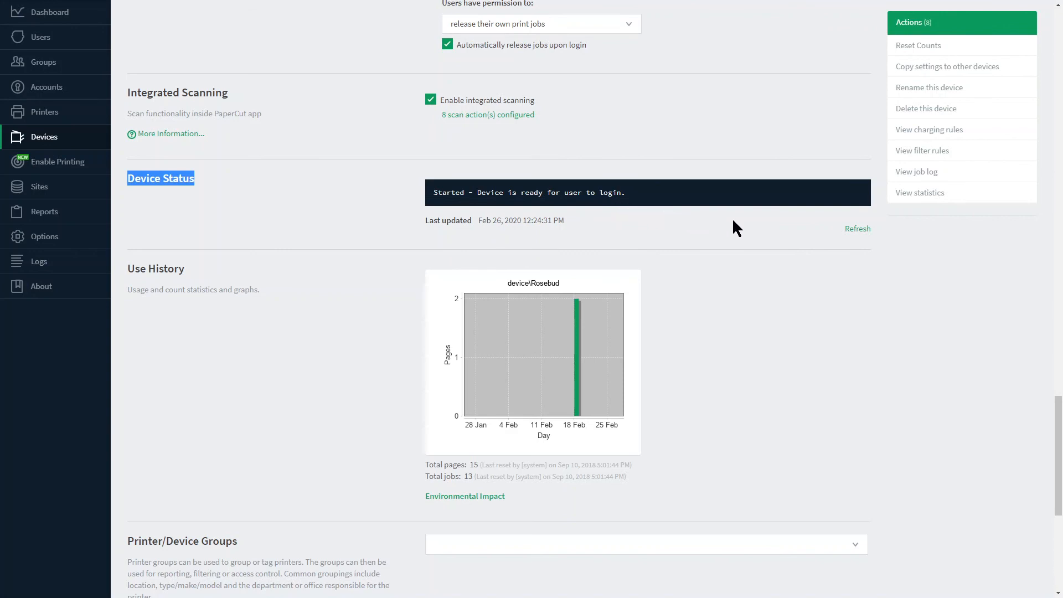
{"action": "left_click", "coordinate": [857, 232]}
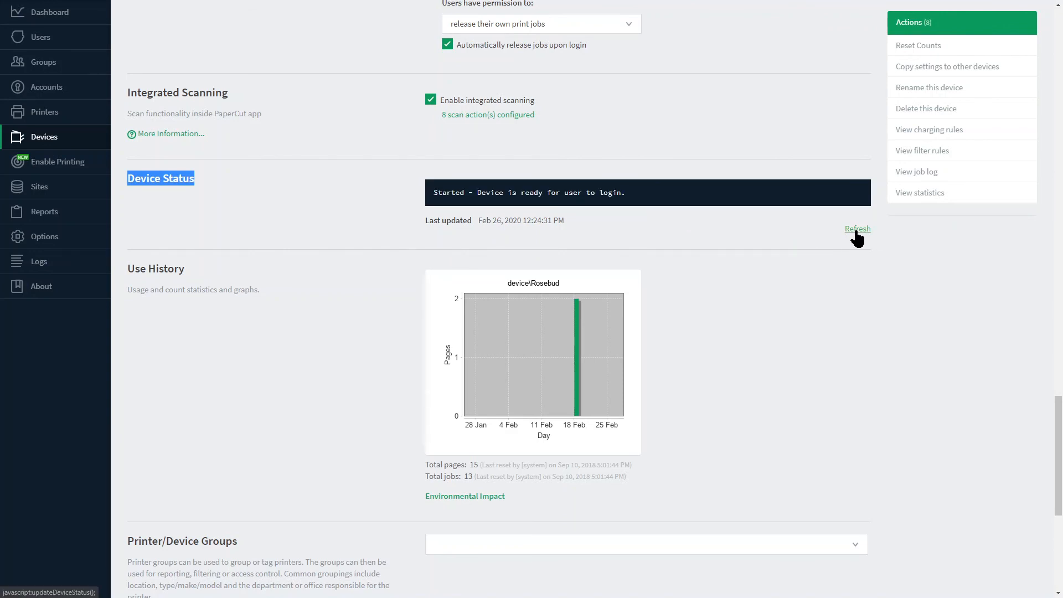
Examine Rosebud's Use History graph, the Printer/Device Groups setting and the Alternate ID value.
{"action": "scroll", "coordinate": [357, 318], "scroll_direction": "down", "scroll_amount": 1}
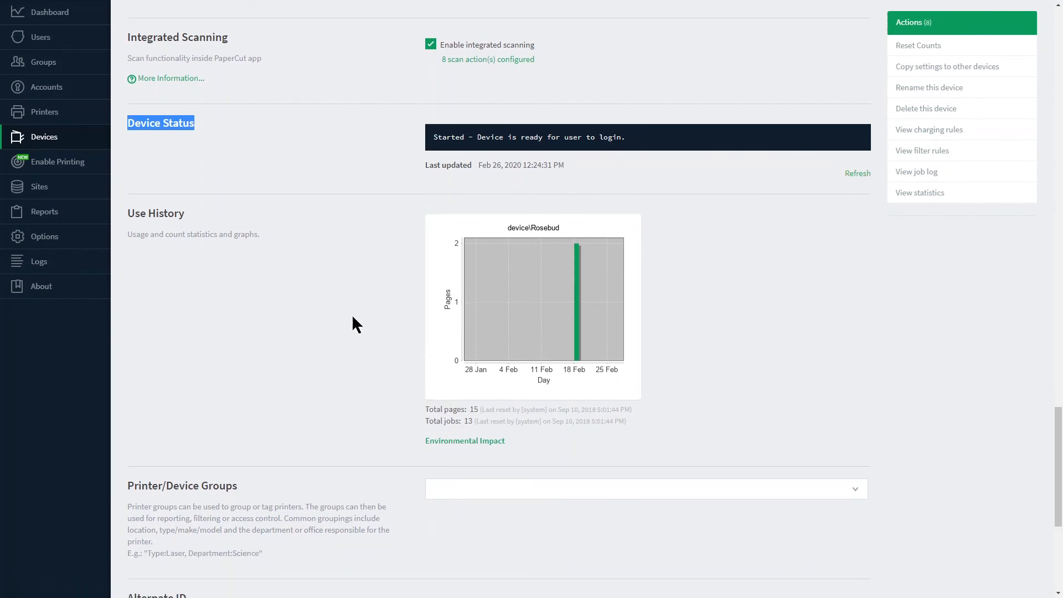
{"action": "scroll", "coordinate": [352, 325], "scroll_direction": "down", "scroll_amount": 4}
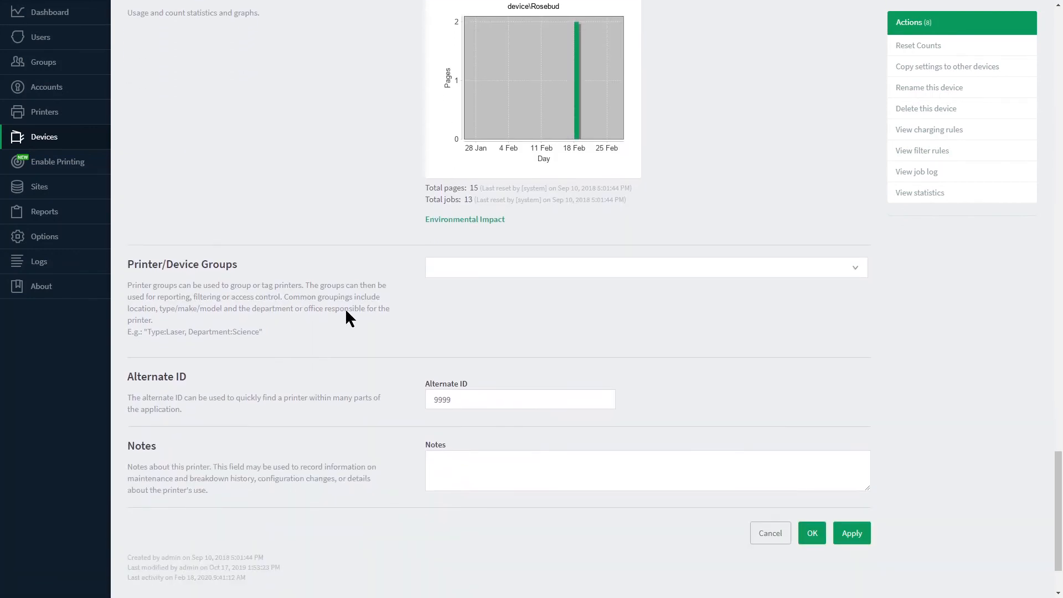
{"action": "scroll", "coordinate": [347, 311], "scroll_direction": "up", "scroll_amount": 1}
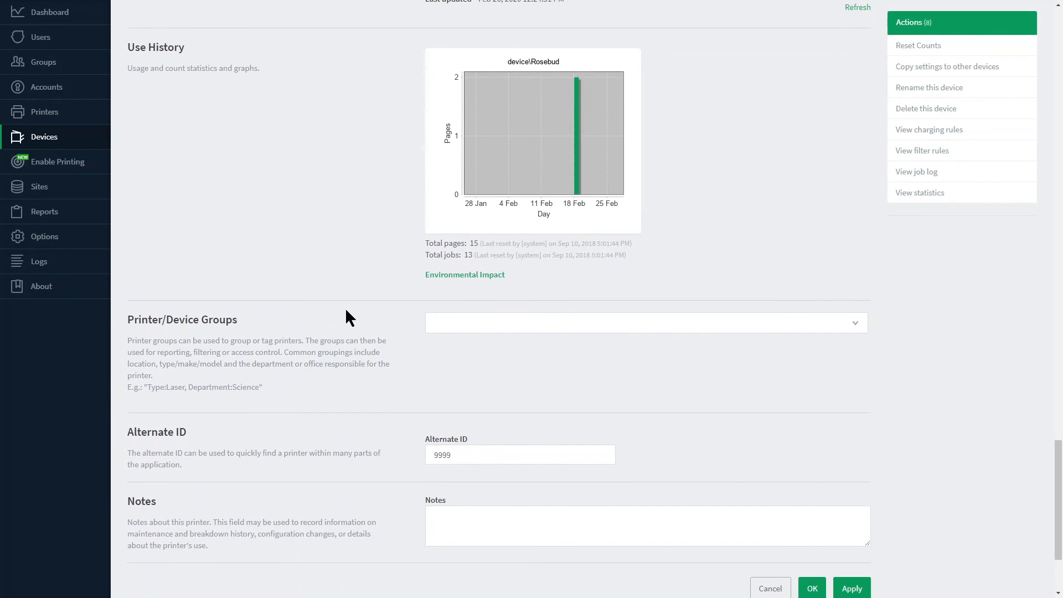
{"action": "scroll", "coordinate": [346, 312], "scroll_direction": "down", "scroll_amount": 3}
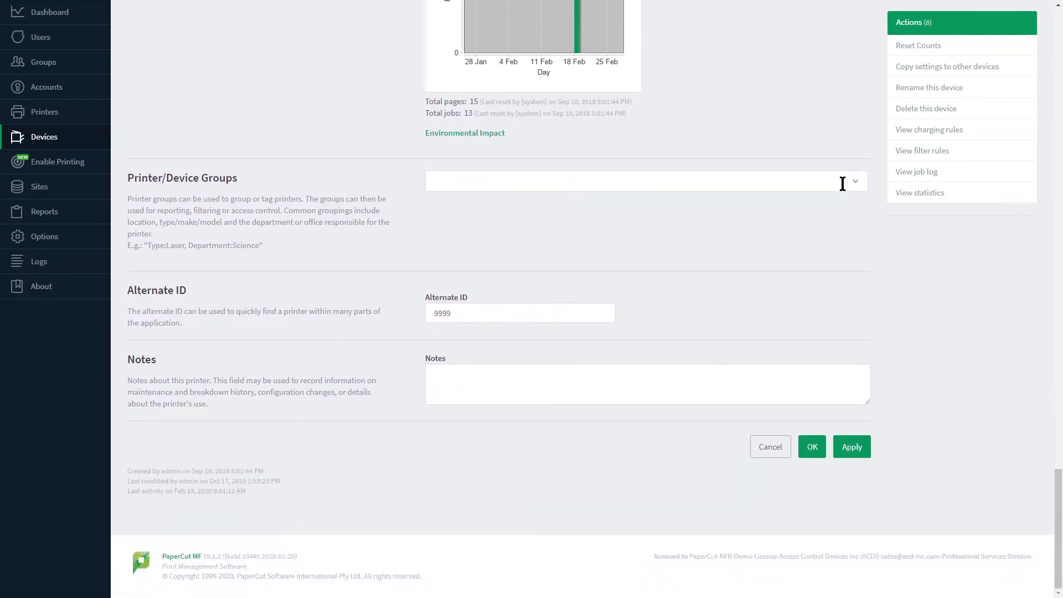
{"action": "left_click", "coordinate": [842, 184]}
{"action": "left_click", "coordinate": [465, 314]}
{"action": "left_click_drag", "start_coordinate": [465, 314], "coordinate": [408, 316]}
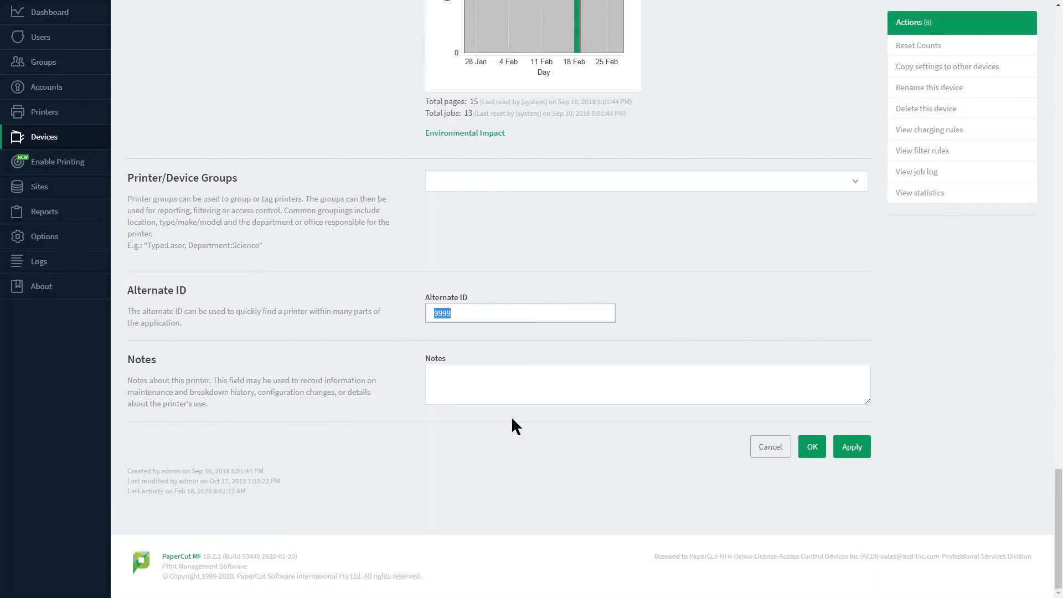
Enter the device note "This is located in the hallway." for Rosebud.
{"action": "left_click", "coordinate": [519, 386]}
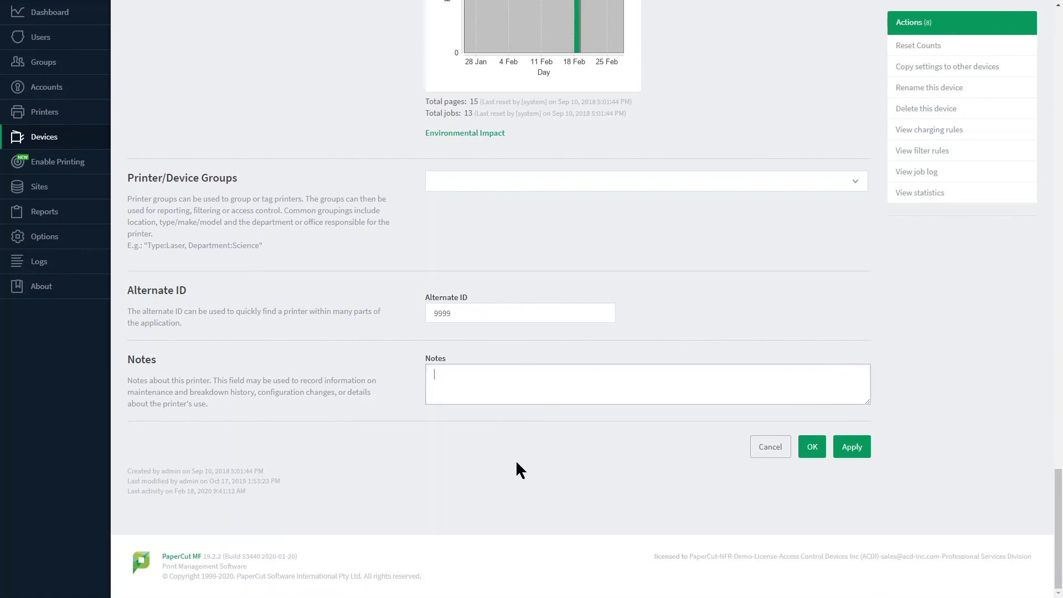
{"action": "type", "text": "This is located in teh"}
{"action": "key", "text": "BackSpace"}
{"action": "type", "text": "he hallway."}
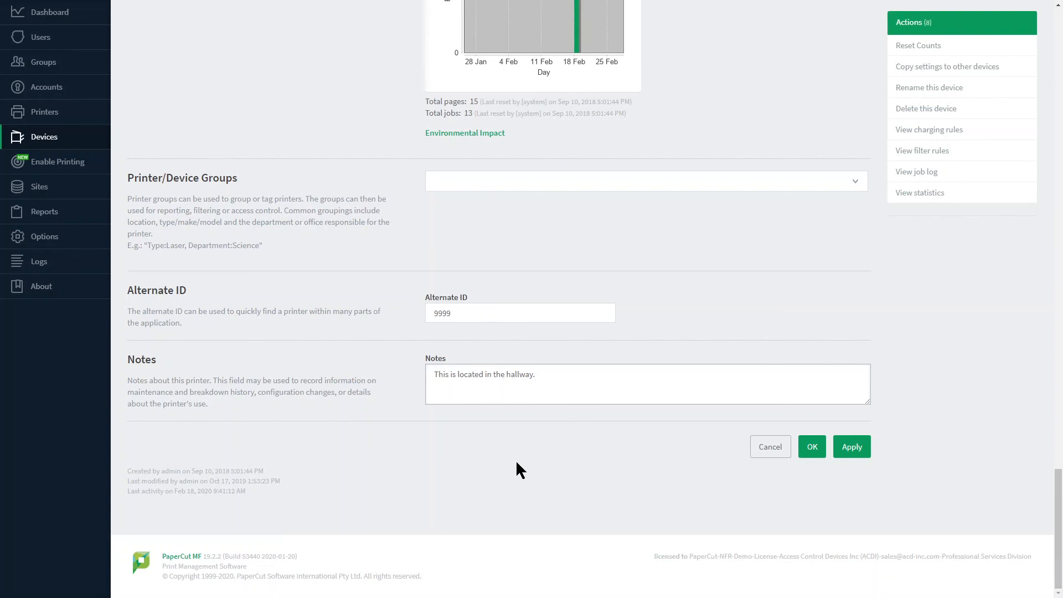